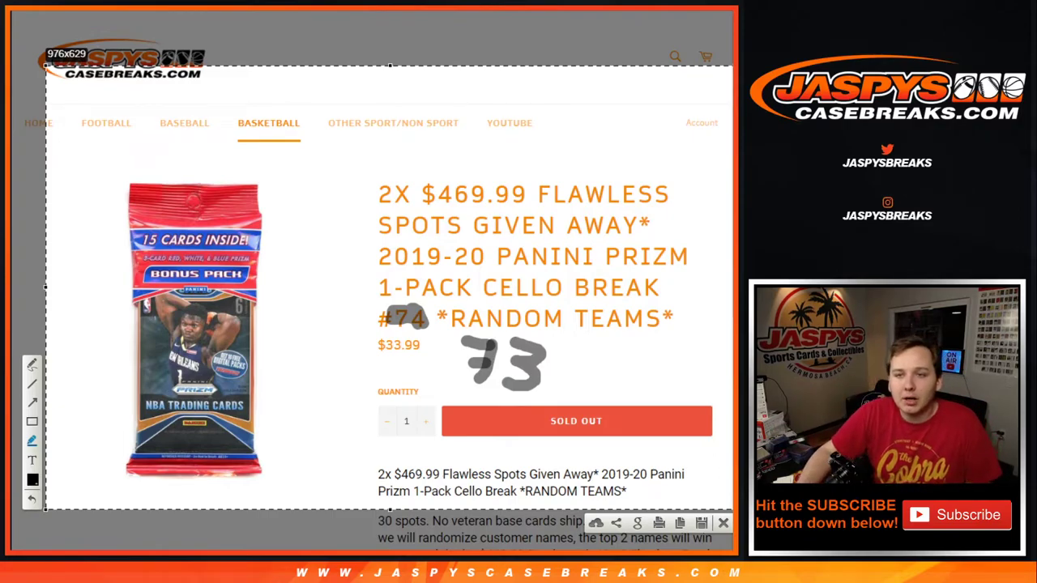
- Close the screenshot annotation overlay and read the Prizm cello break listing's title and giveaway description
{"action": "key", "text": "Escape"}
{"action": "triple_click", "coordinate": [456, 320]}
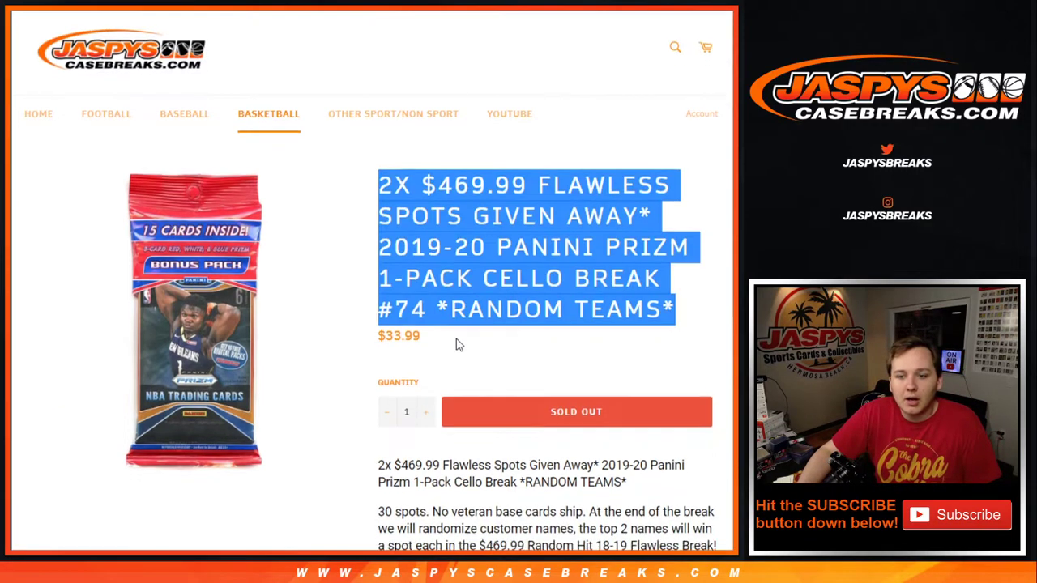
{"action": "scroll", "coordinate": [466, 316], "scroll_direction": "down", "scroll_amount": 3}
{"action": "scroll", "coordinate": [476, 287], "scroll_direction": "down", "scroll_amount": 1}
{"action": "triple_click", "coordinate": [554, 199]}
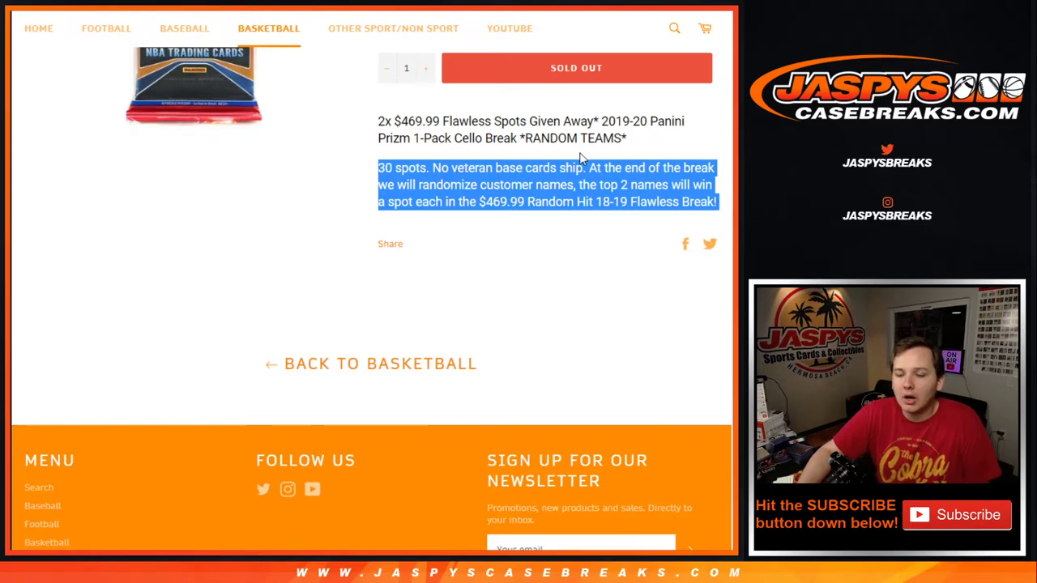
- Roll 2 virtual dice in the RANDOM.ORG Dice Roller
{"action": "key", "text": "ctrl+Tab"}
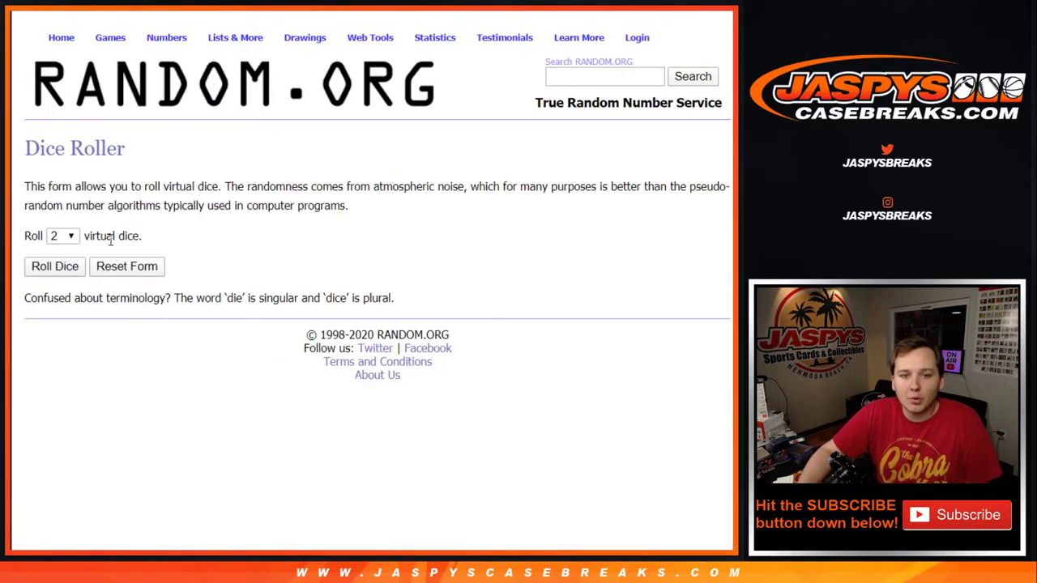
{"action": "left_click", "coordinate": [75, 267]}
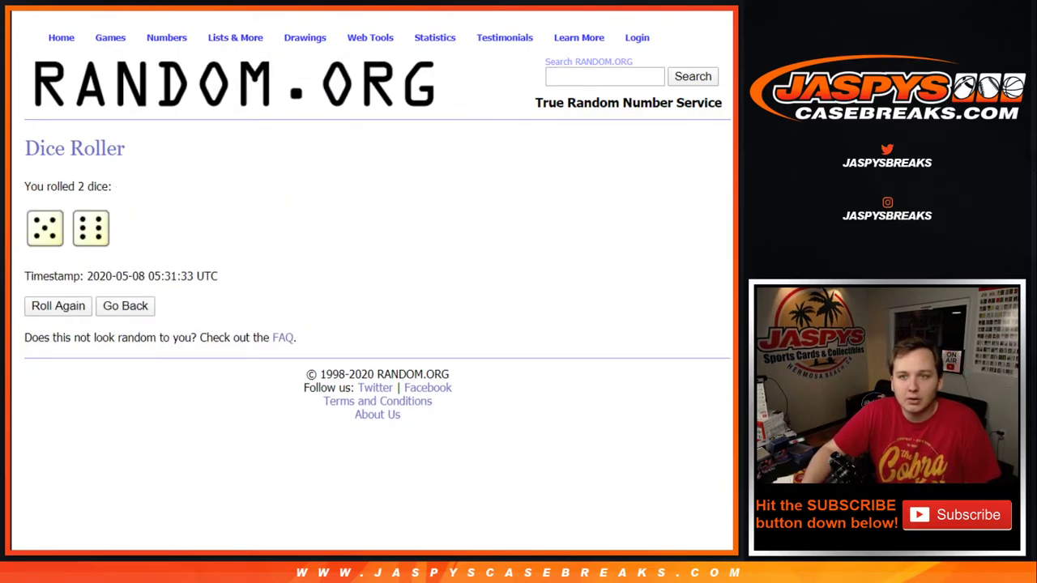
- Randomize the list of customer names 11 times in the RANDOM.ORG List Randomizer
{"action": "key", "text": "ctrl+Tab"}
{"action": "key", "text": "ctrl+Tab"}
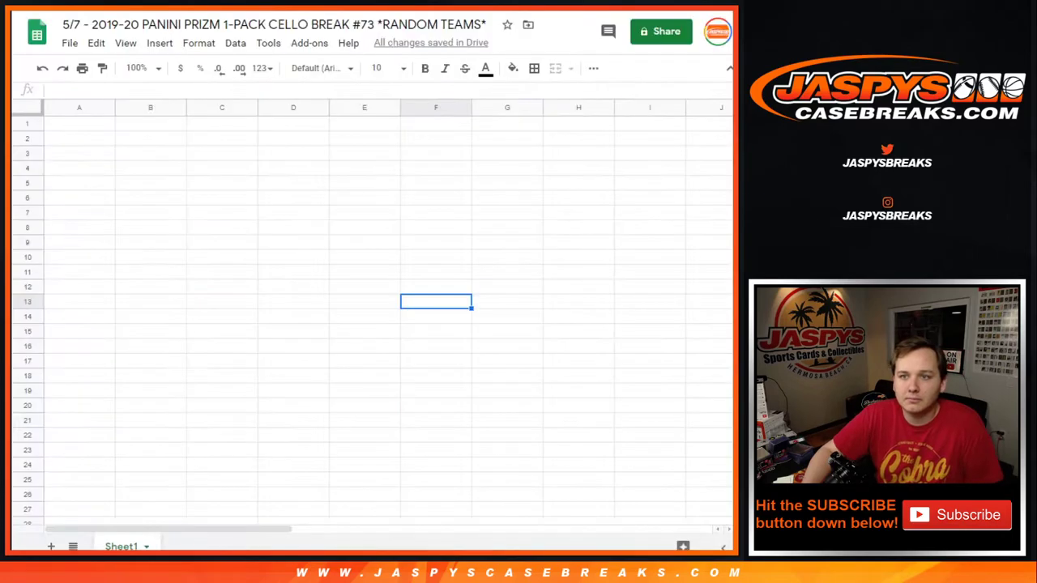
{"action": "key", "text": "ctrl+shift+Tab"}
{"action": "scroll", "coordinate": [294, 186], "scroll_direction": "down", "scroll_amount": 2}
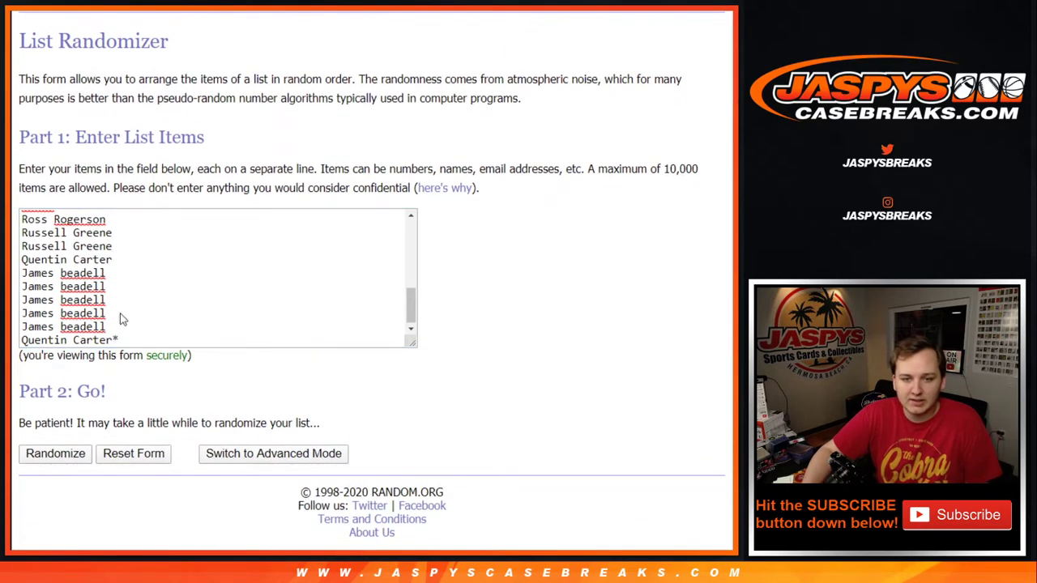
{"action": "key", "text": "ctrl+shift+Tab"}
{"action": "key", "text": "ctrl+Tab"}
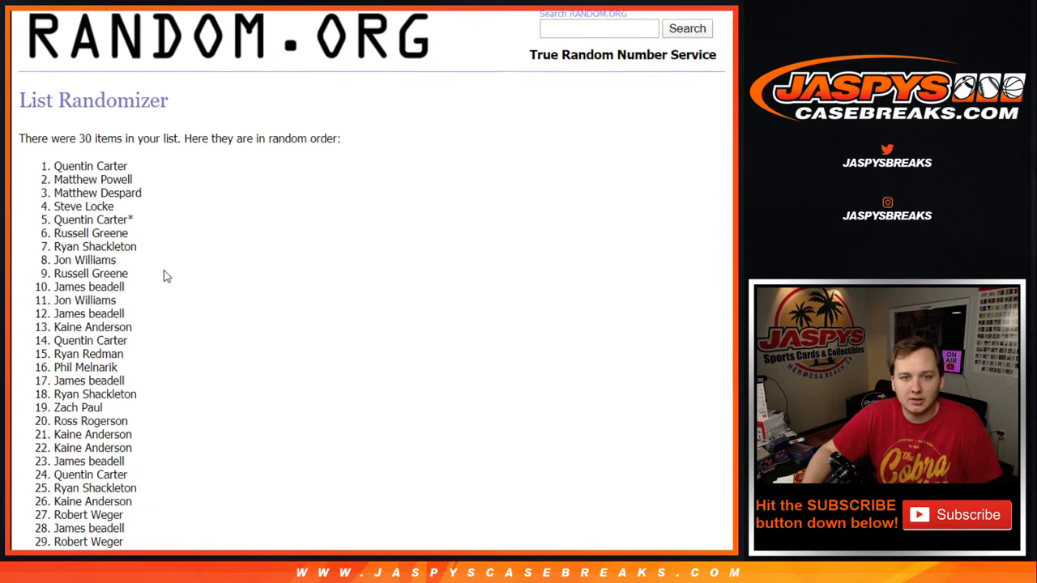
{"action": "scroll", "coordinate": [165, 275], "scroll_direction": "down", "scroll_amount": 3}
{"action": "left_click", "coordinate": [44, 459]}
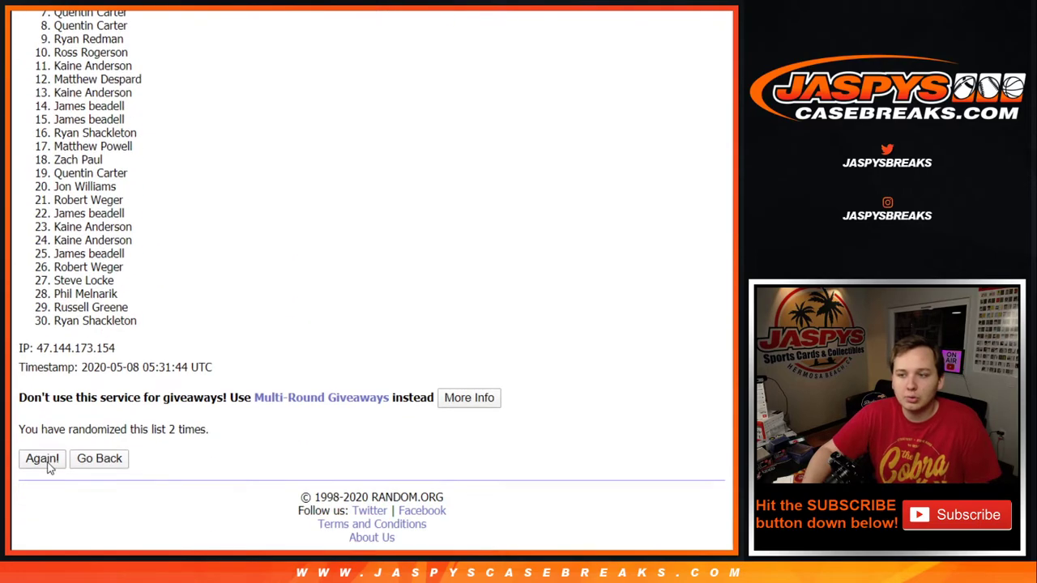
{"action": "left_click", "coordinate": [44, 458]}
{"action": "left_click", "coordinate": [47, 459]}
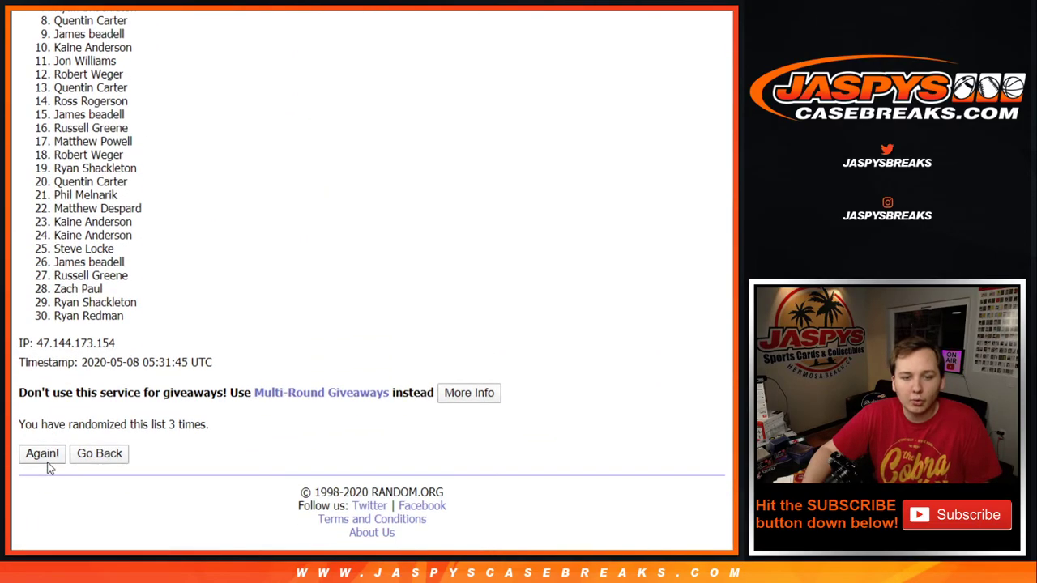
{"action": "left_click", "coordinate": [47, 460]}
{"action": "scroll", "coordinate": [49, 468], "scroll_direction": "down", "scroll_amount": 3}
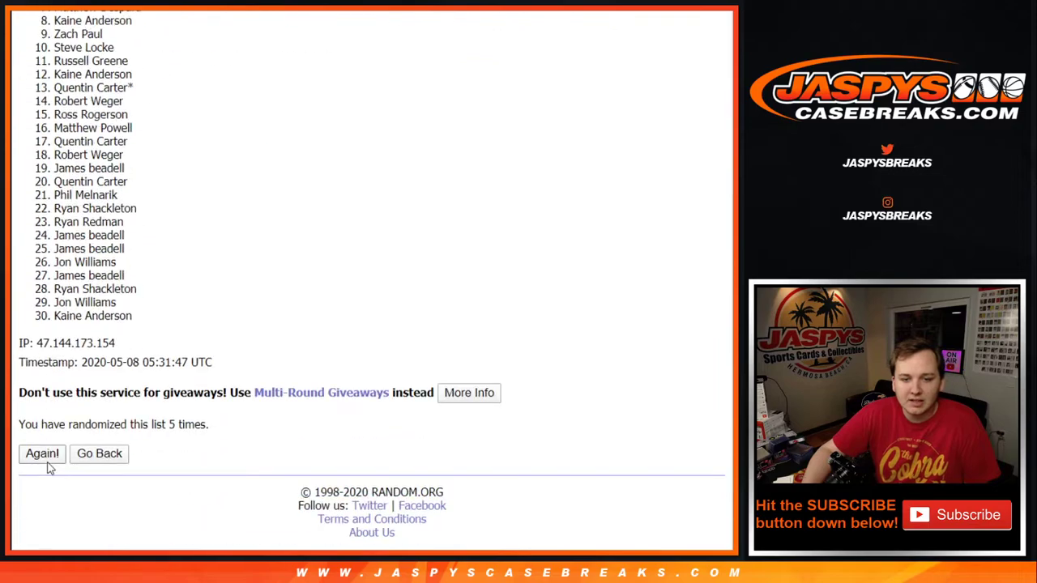
{"action": "left_click", "coordinate": [47, 460]}
{"action": "left_click", "coordinate": [47, 460]}
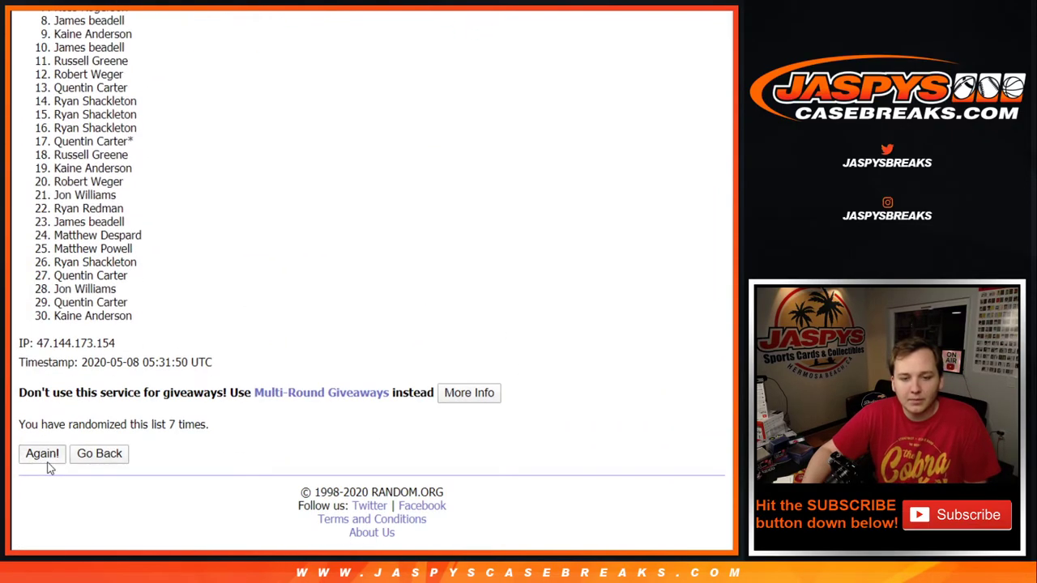
{"action": "left_click", "coordinate": [47, 461]}
{"action": "left_click", "coordinate": [47, 460]}
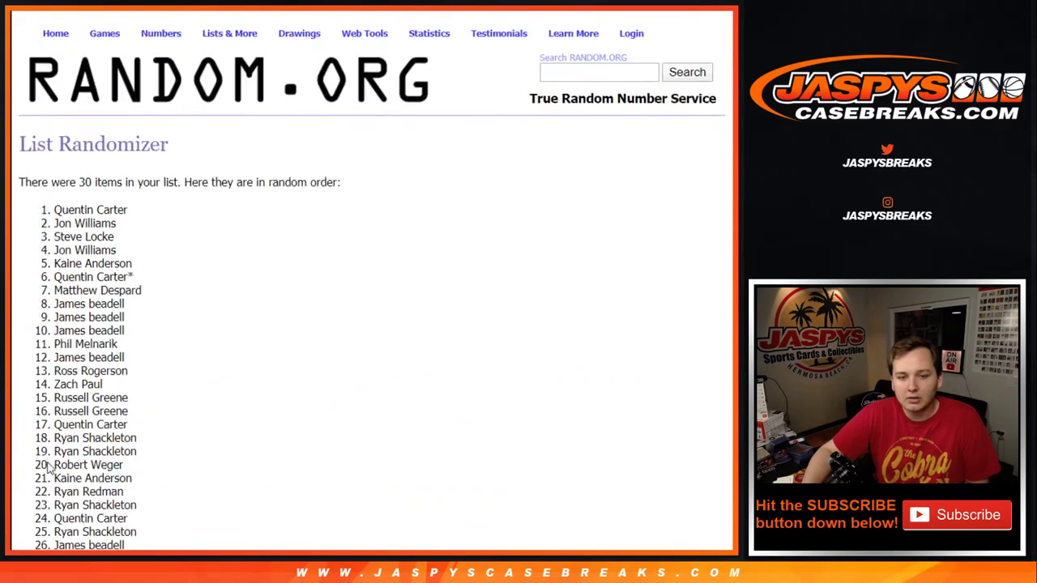
{"action": "left_click", "coordinate": [47, 460]}
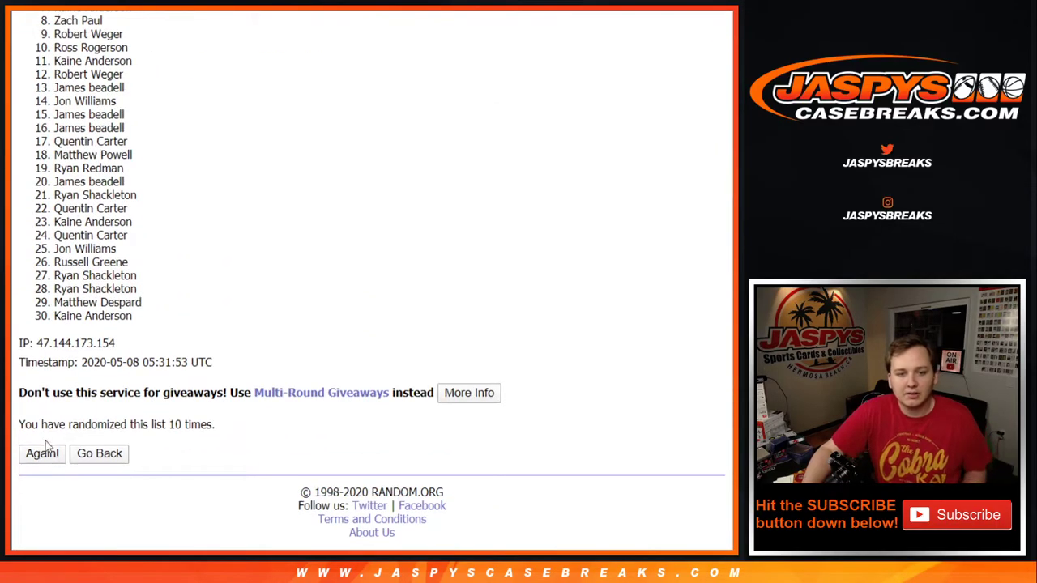
{"action": "left_click", "coordinate": [46, 455]}
- Copy the 30 randomized customer names into column A of the break's Google Sheets spreadsheet, starting at A1
{"action": "left_click_drag", "start_coordinate": [34, 205], "coordinate": [319, 468]}
{"action": "key", "text": "ctrl+Tab"}
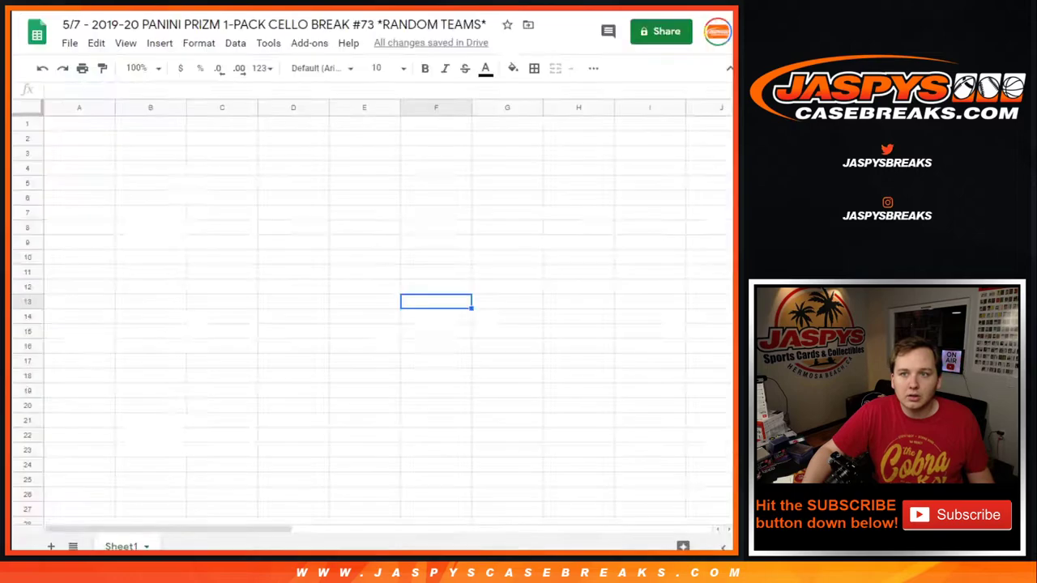
{"action": "left_click", "coordinate": [85, 127]}
{"action": "key", "text": "ctrl+v"}
- Format the pasted names at font size 12 with column A fitted to its text, and set the sheet zoom to 75%
{"action": "left_click", "coordinate": [385, 68]}
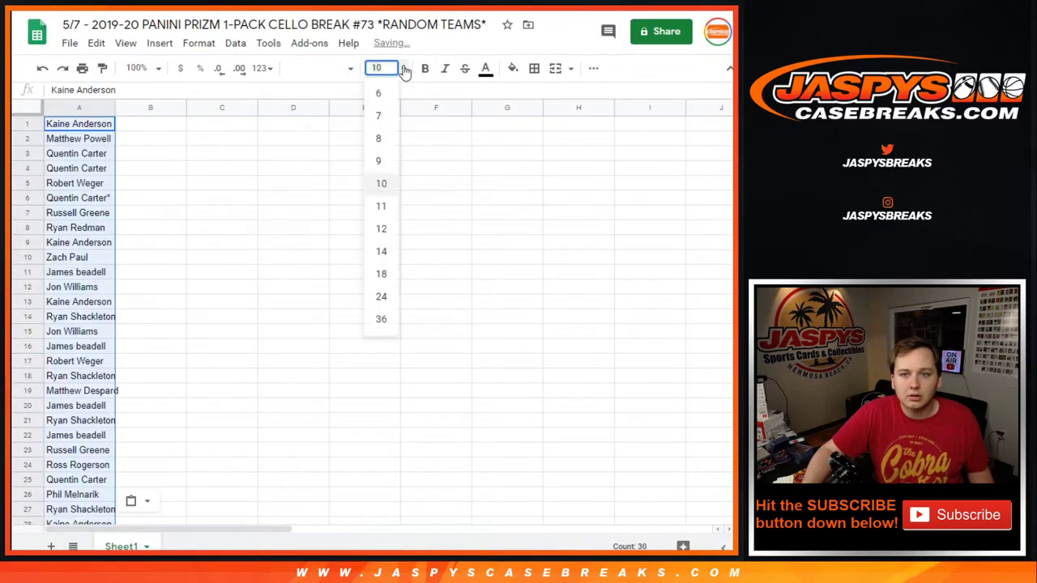
{"action": "left_click", "coordinate": [389, 229]}
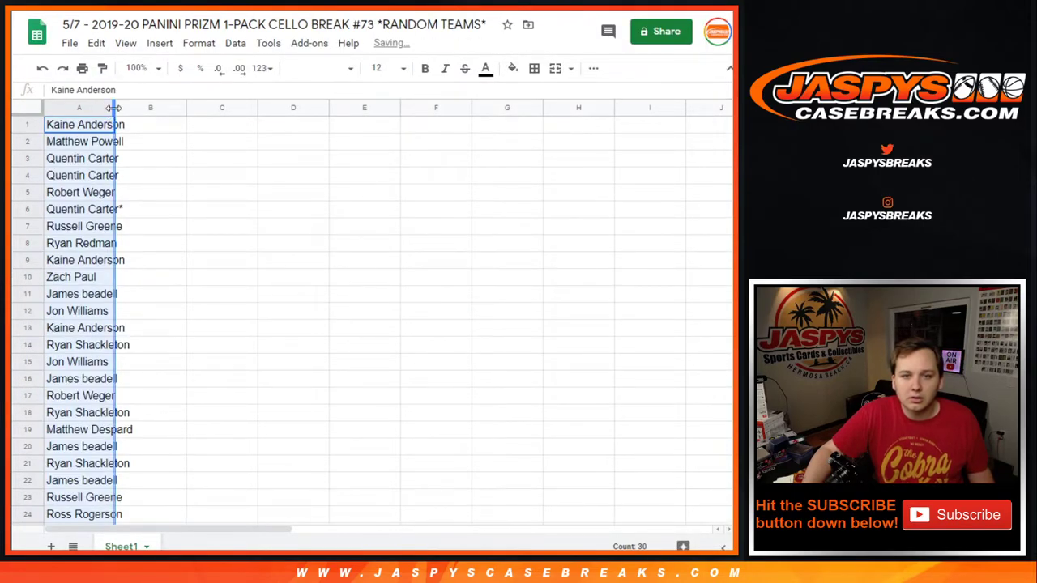
{"action": "double_click", "coordinate": [114, 107]}
{"action": "left_click", "coordinate": [140, 68]}
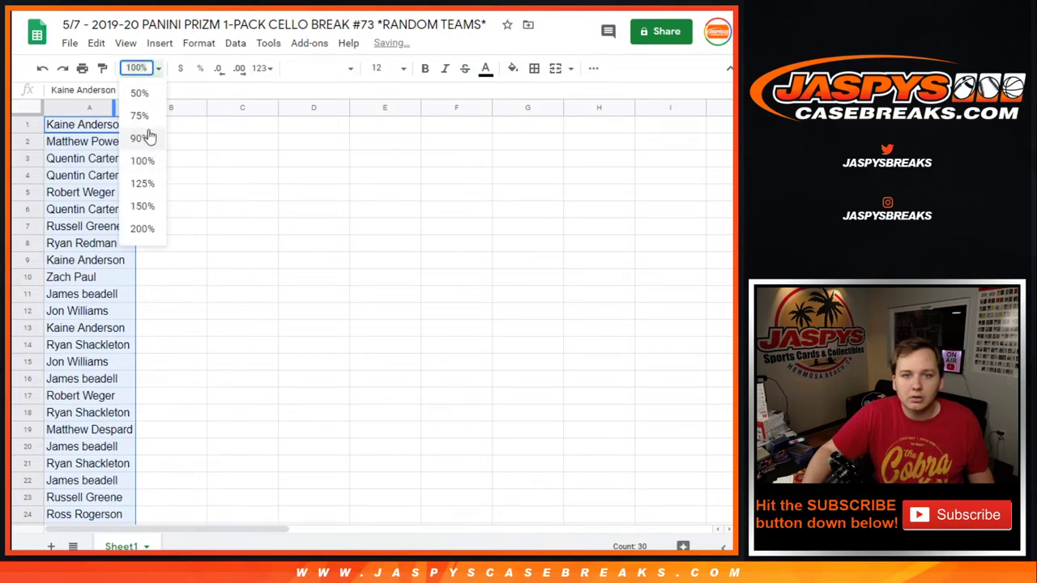
{"action": "left_click", "coordinate": [139, 113]}
- Randomize the list of NBA teams 11 times in the RANDOM.ORG List Randomizer
{"action": "key", "text": "ctrl+Tab"}
{"action": "key", "text": "ctrl+Tab"}
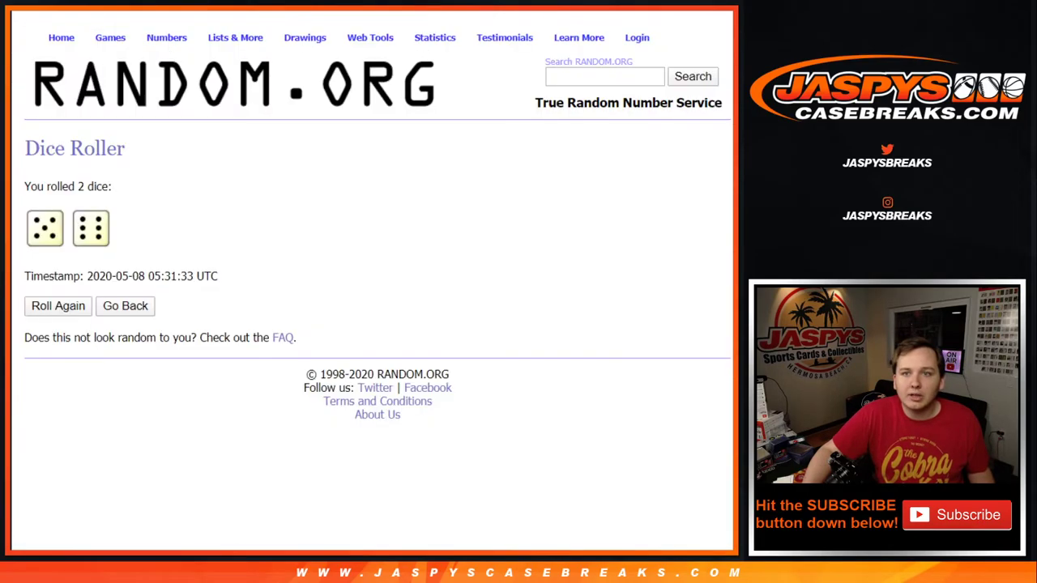
{"action": "key", "text": "ctrl+Tab"}
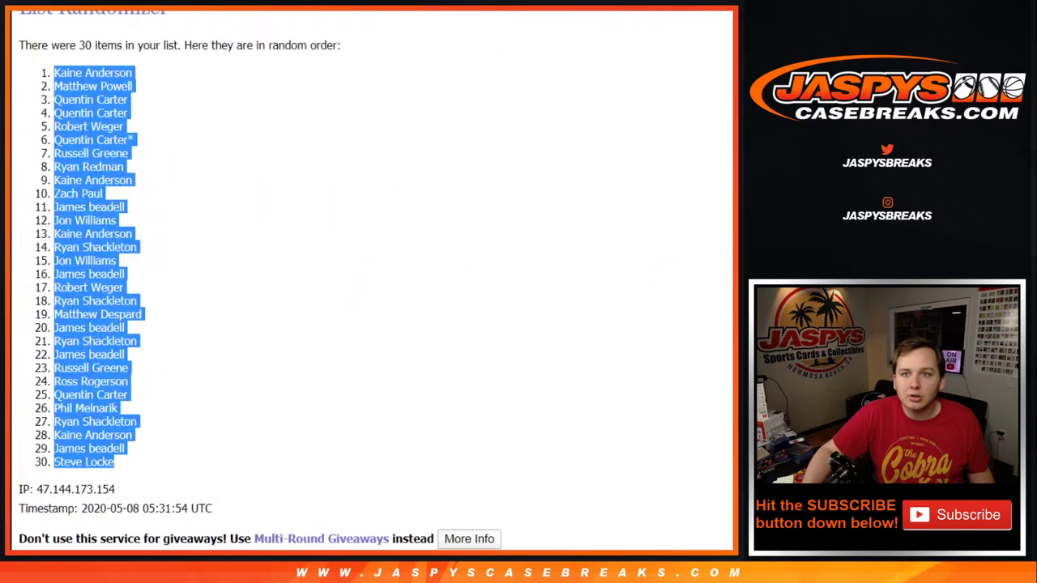
{"action": "scroll", "coordinate": [482, 123], "scroll_direction": "down", "scroll_amount": 2}
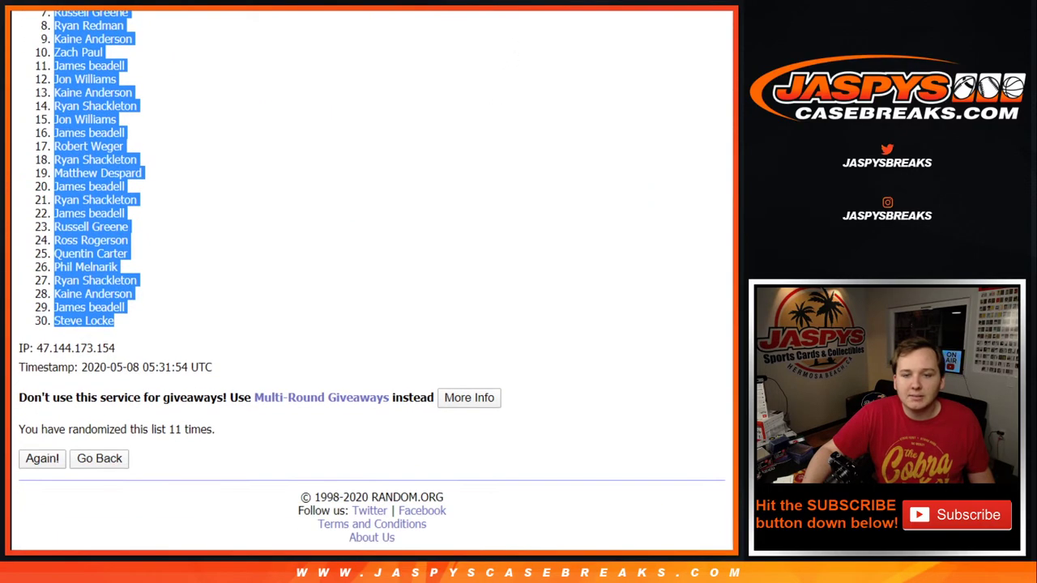
{"action": "key", "text": "ctrl+shift+Tab"}
{"action": "scroll", "coordinate": [80, 462], "scroll_direction": "down", "scroll_amount": 2}
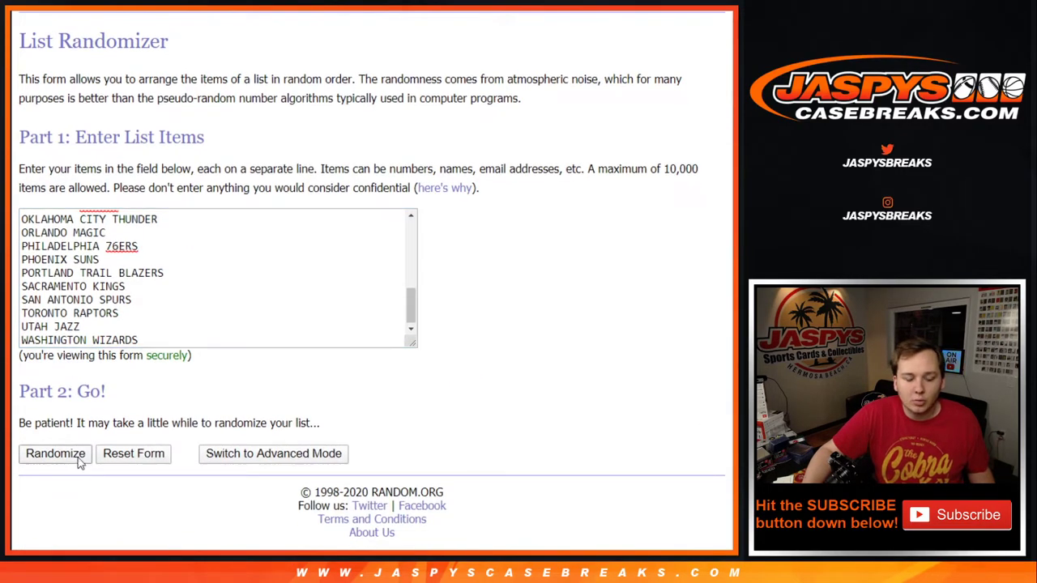
{"action": "left_click", "coordinate": [65, 458]}
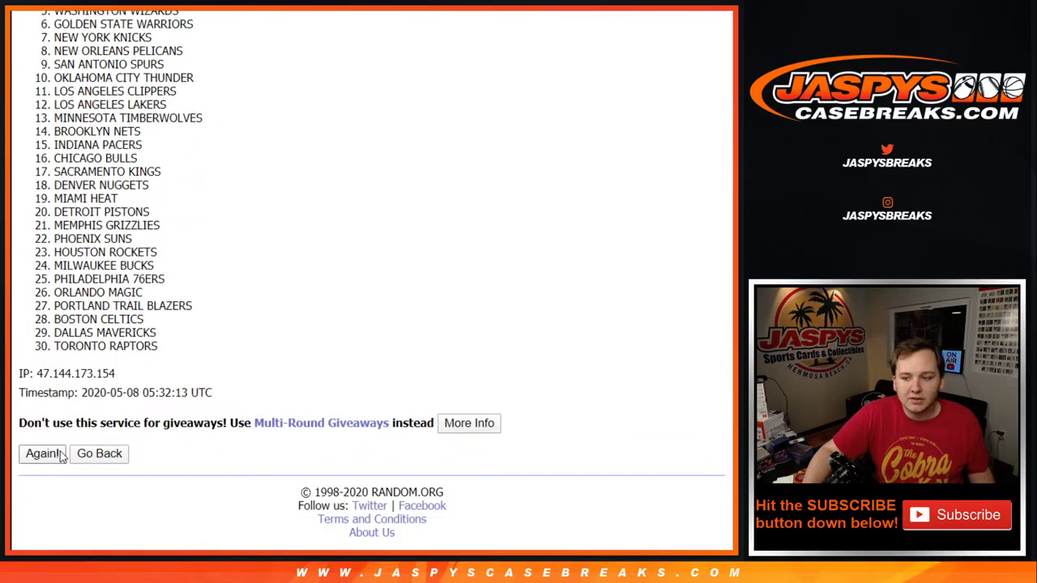
{"action": "left_click", "coordinate": [43, 453]}
{"action": "left_click", "coordinate": [61, 458]}
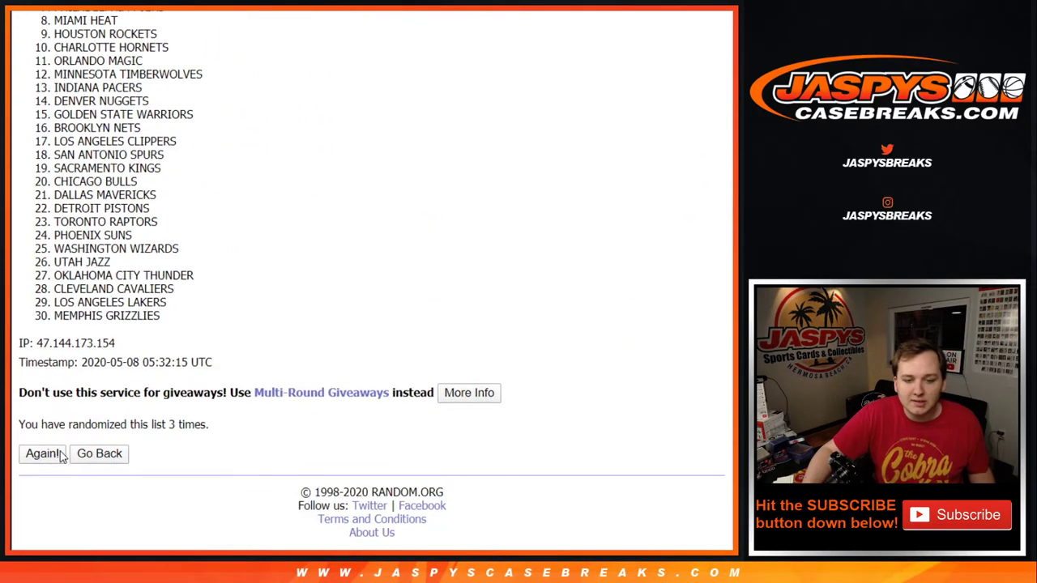
{"action": "left_click", "coordinate": [62, 458]}
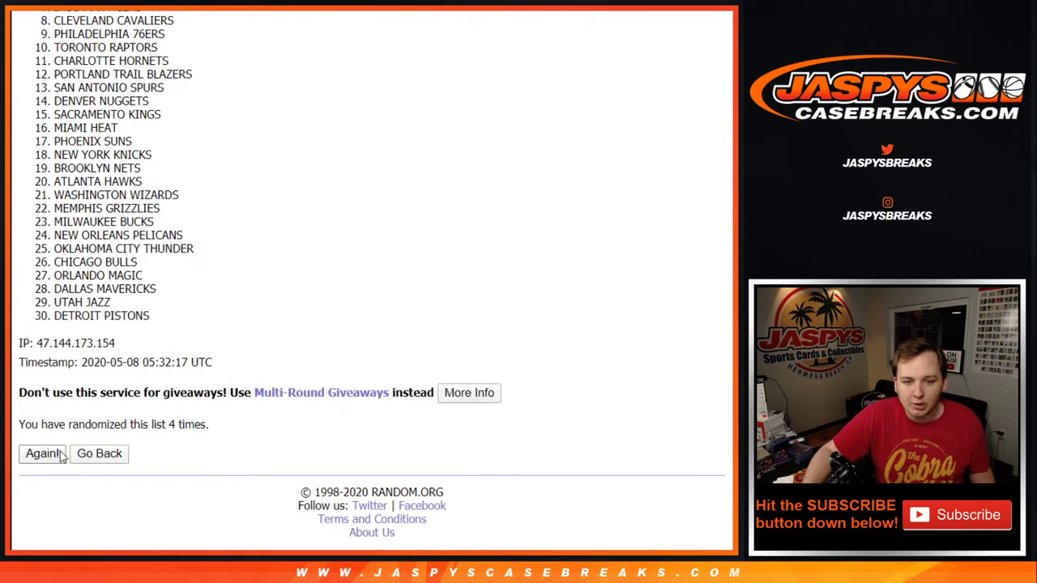
{"action": "left_click", "coordinate": [62, 458]}
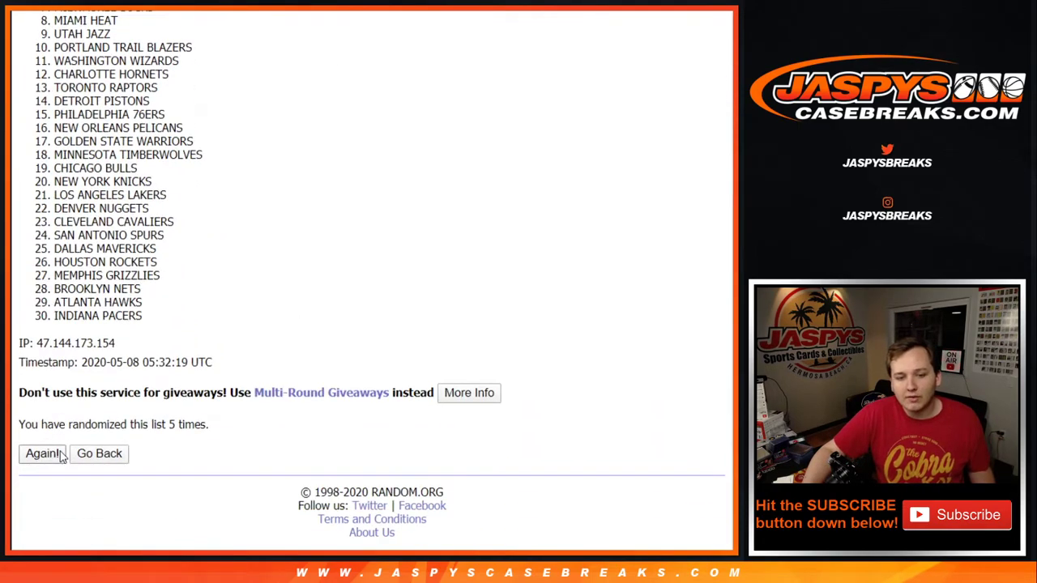
{"action": "left_click", "coordinate": [42, 453]}
{"action": "left_click", "coordinate": [42, 453]}
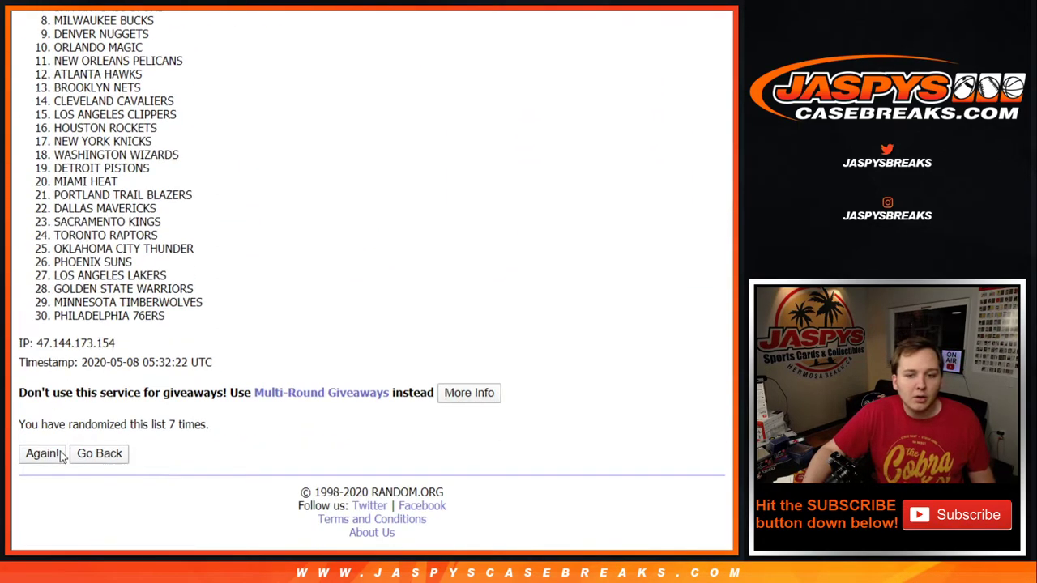
{"action": "left_click", "coordinate": [60, 456]}
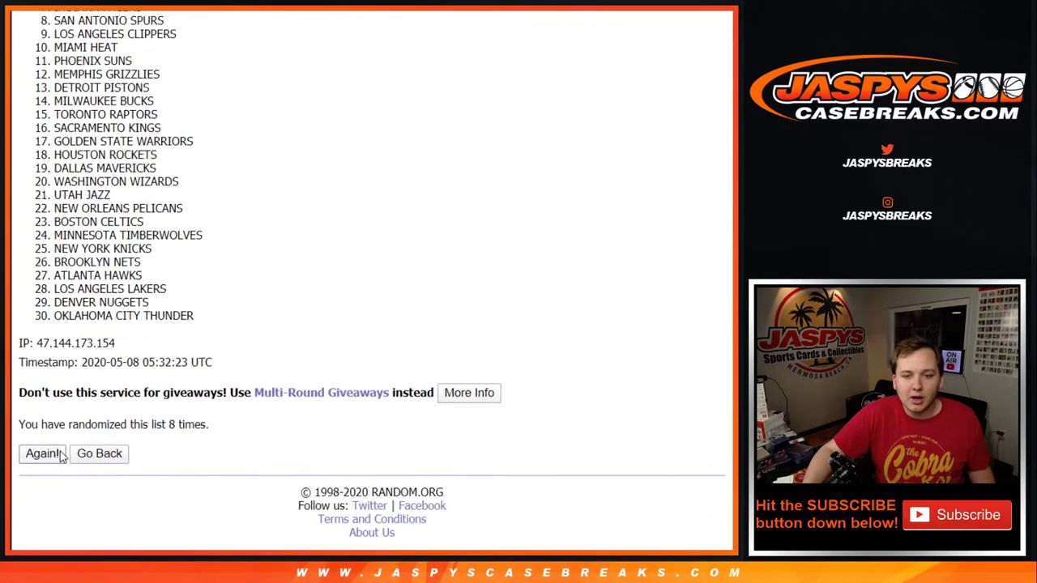
{"action": "left_click", "coordinate": [60, 455]}
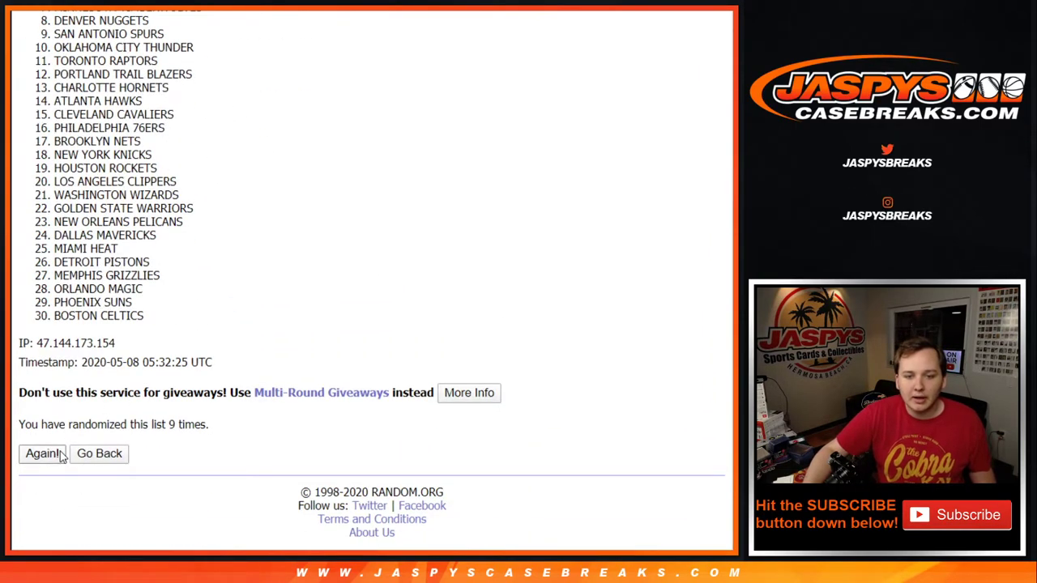
{"action": "left_click", "coordinate": [60, 455]}
{"action": "left_click", "coordinate": [60, 455]}
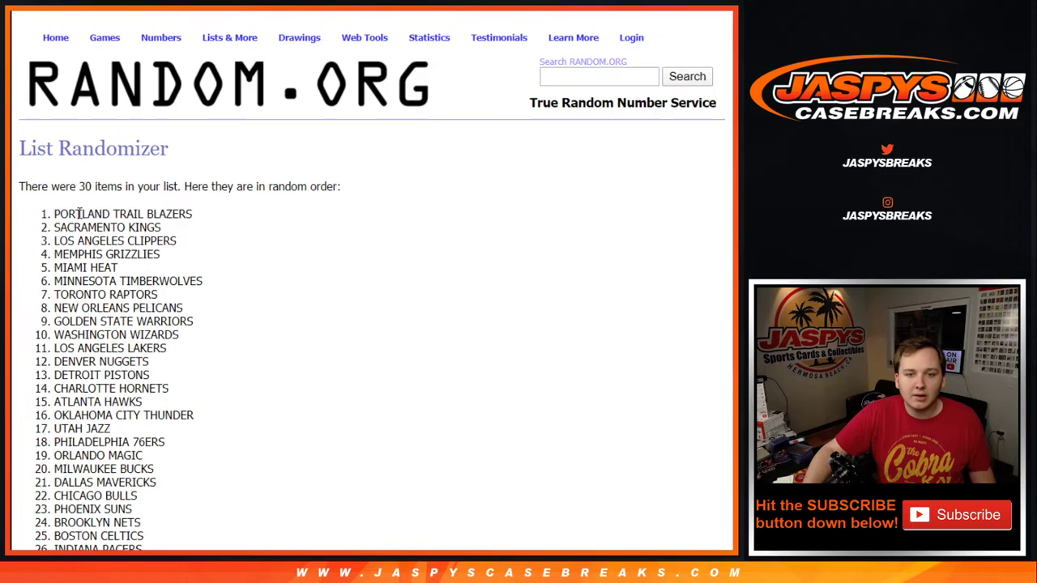
- Copy the 30 randomized team names into column B of the spreadsheet beside the customer names, starting at B1
{"action": "left_click_drag", "start_coordinate": [41, 214], "coordinate": [392, 396]}
{"action": "scroll", "coordinate": [357, 302], "scroll_direction": "down", "scroll_amount": 3}
{"action": "key", "text": "ctrl+c"}
{"action": "key", "text": "alt+Tab"}
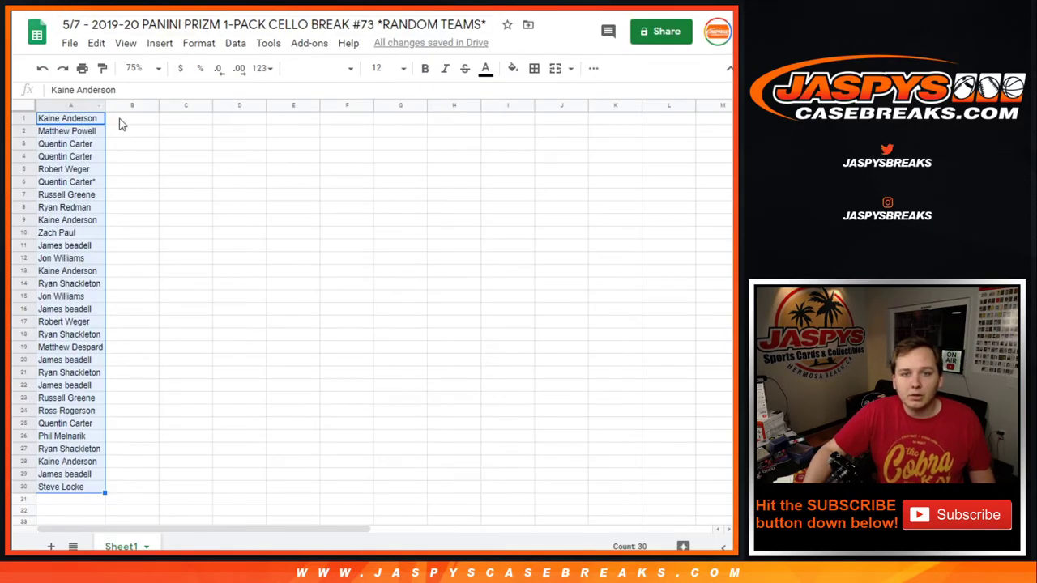
{"action": "left_click", "coordinate": [129, 119]}
{"action": "key", "text": "ctrl+v"}
- Set the team names to font size 12 and fit the widths of columns A and B to their contents
{"action": "left_click", "coordinate": [387, 68]}
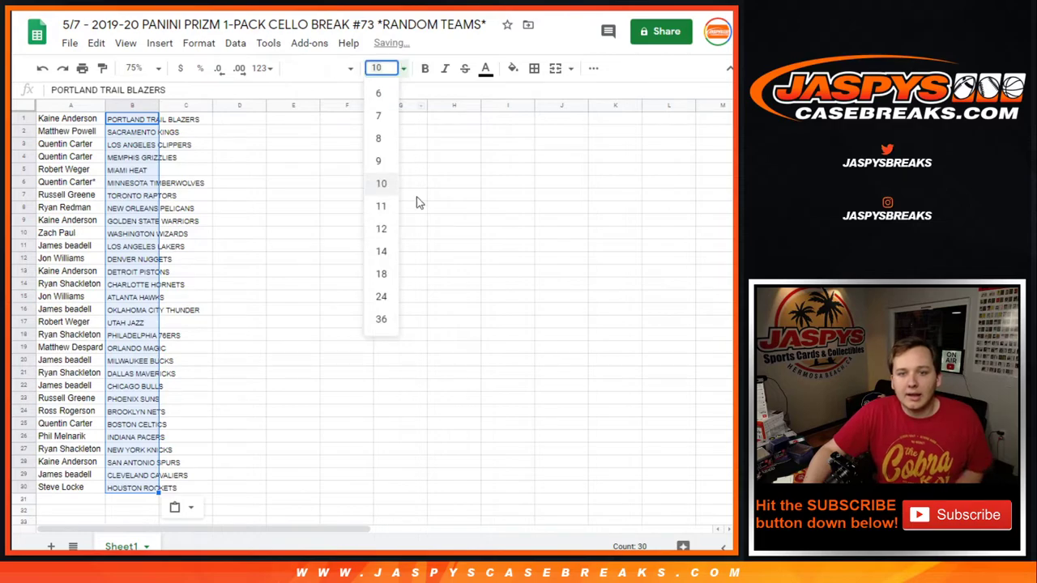
{"action": "left_click", "coordinate": [381, 227]}
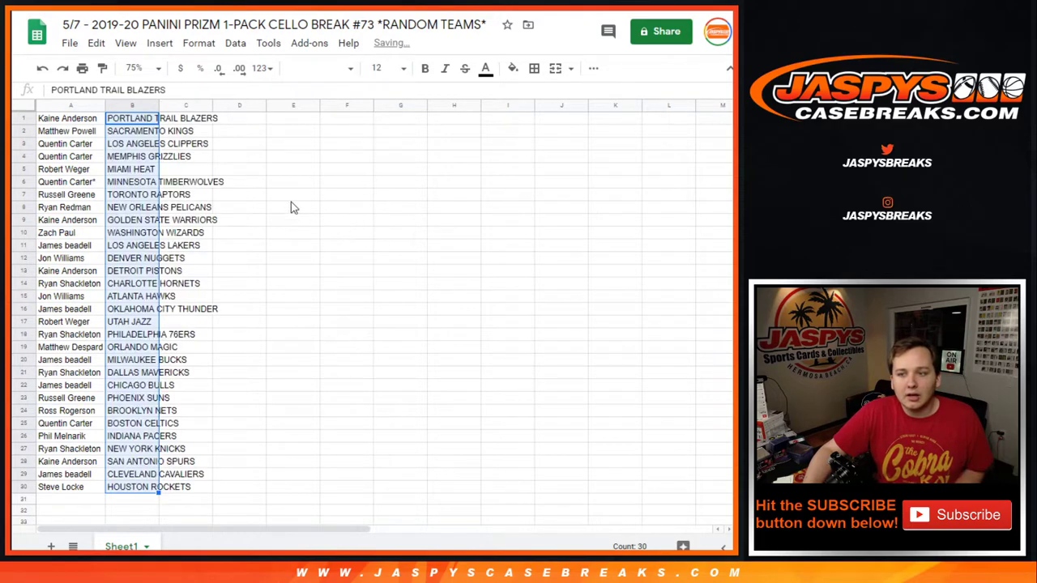
{"action": "double_click", "coordinate": [159, 106]}
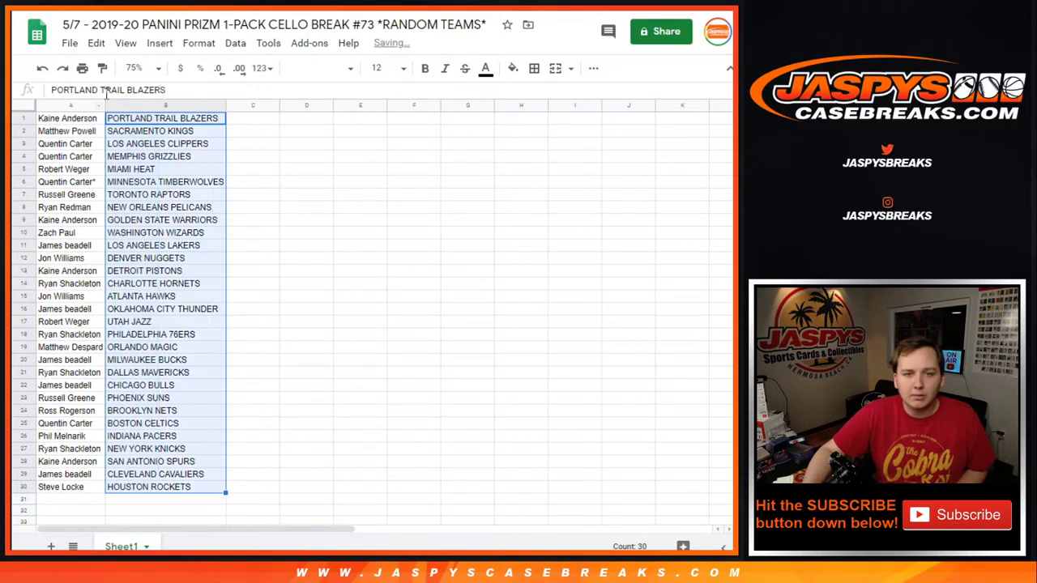
{"action": "left_click", "coordinate": [99, 105]}
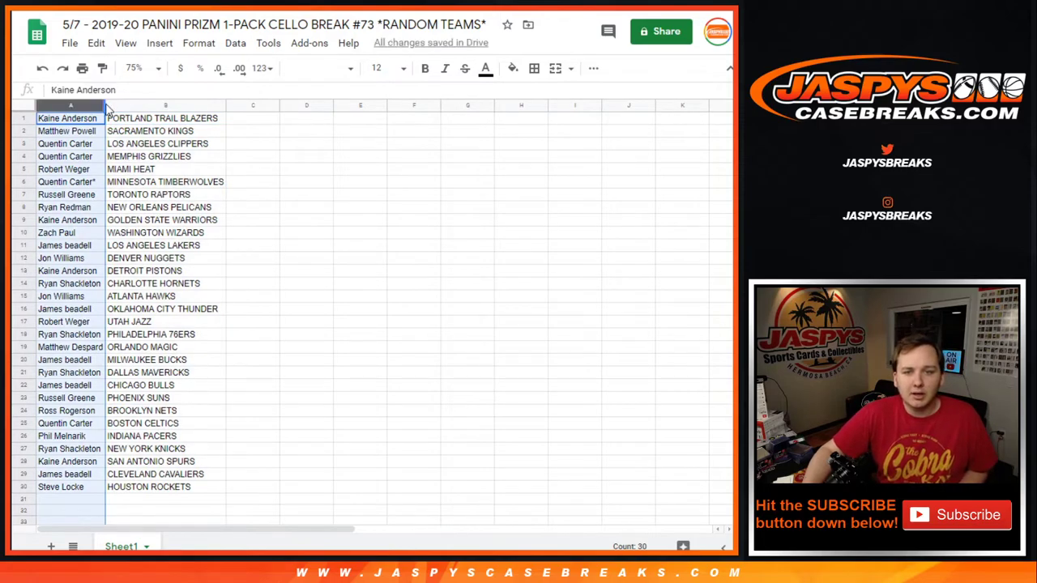
{"action": "double_click", "coordinate": [104, 106]}
{"action": "left_click", "coordinate": [174, 144]}
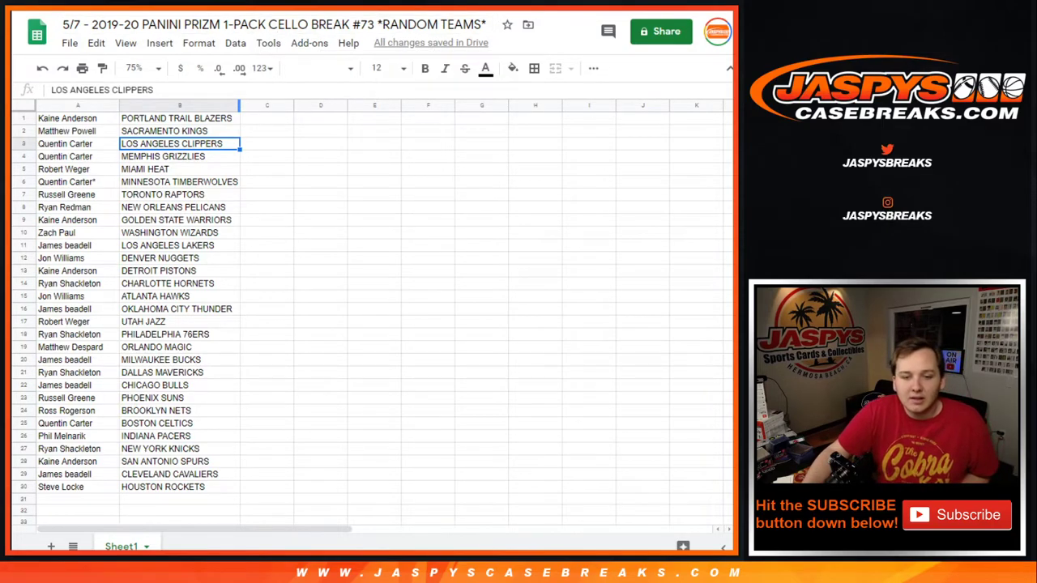
- Sort the sheet A → Z by the team names in column B and apply all borders to A1:B30
{"action": "right_click", "coordinate": [231, 106]}
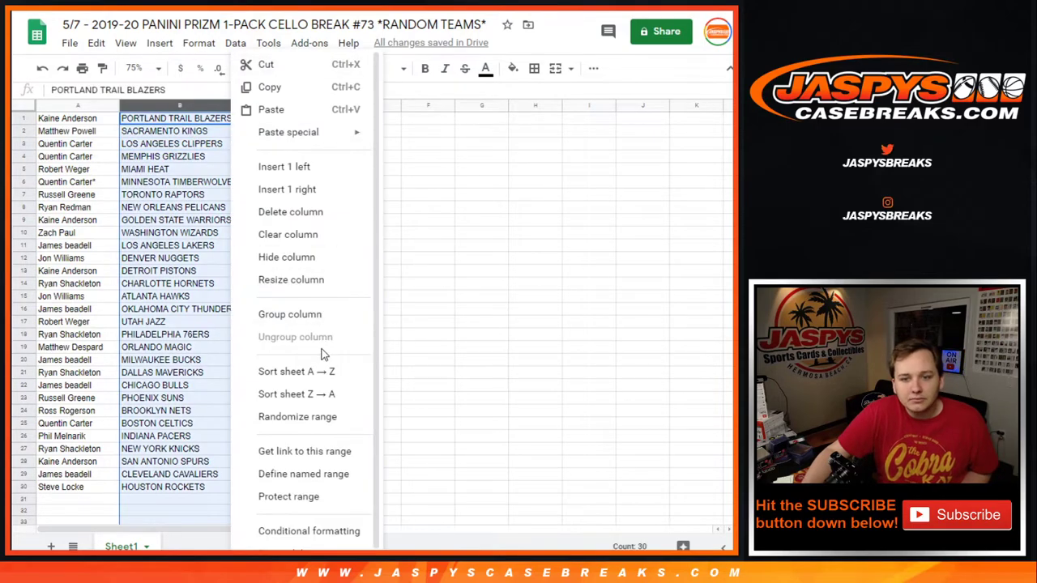
{"action": "left_click", "coordinate": [315, 370]}
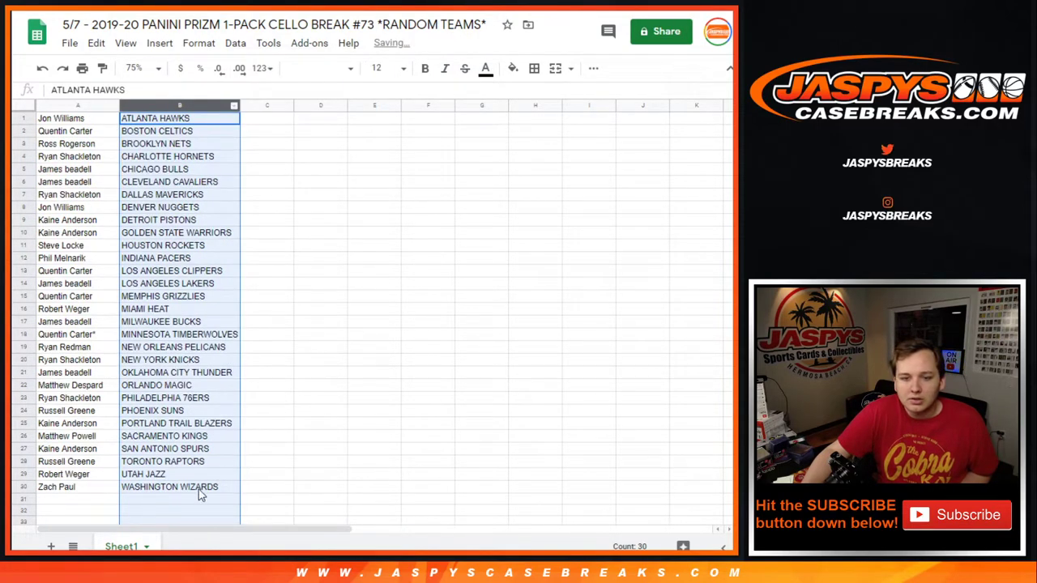
{"action": "left_click_drag", "start_coordinate": [199, 489], "coordinate": [65, 118]}
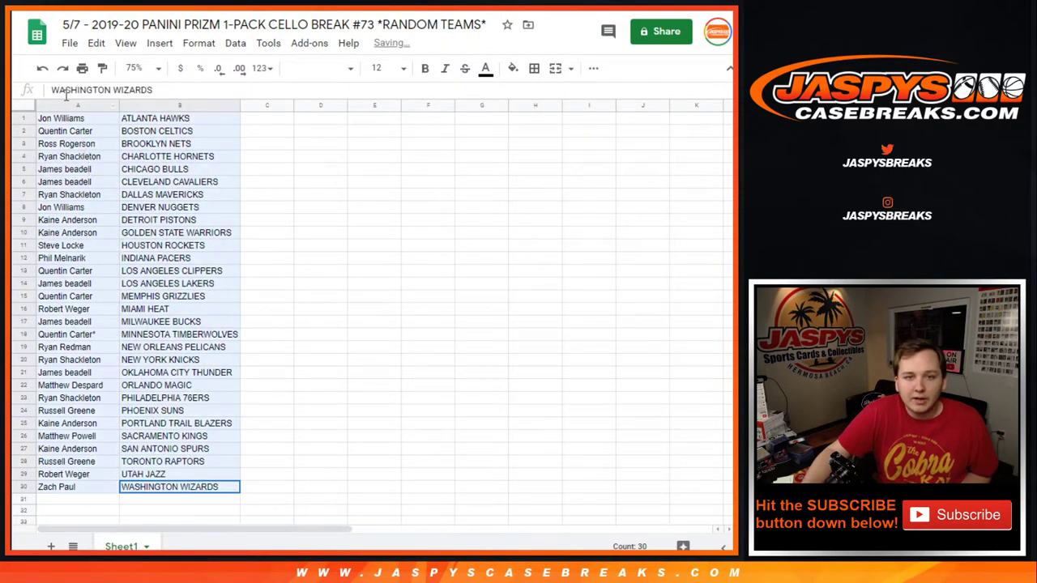
{"action": "left_click", "coordinate": [545, 68]}
{"action": "left_click", "coordinate": [539, 96]}
{"action": "left_click", "coordinate": [374, 308]}
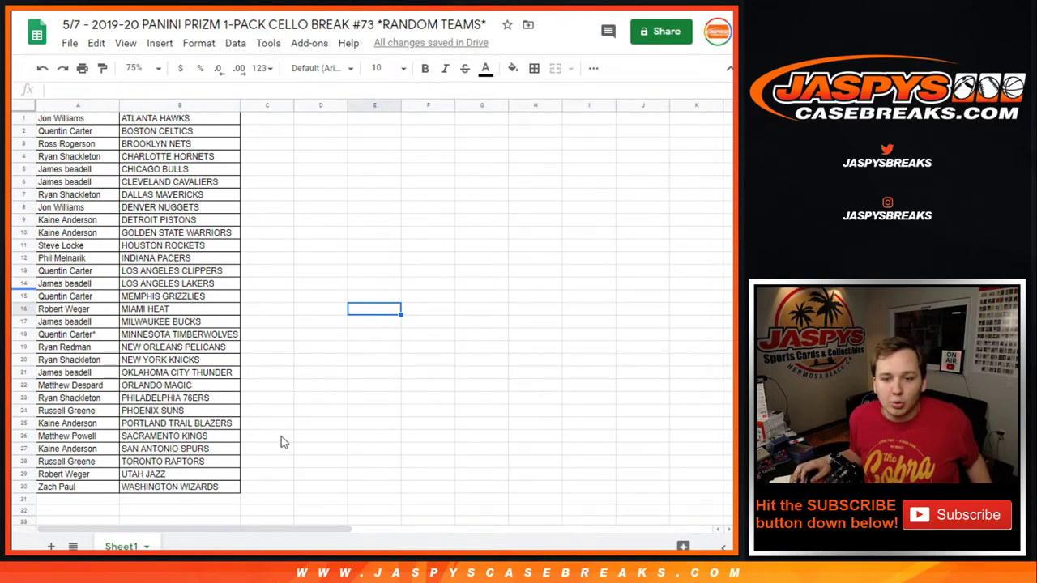
- Switch to the RANDOM.ORG Dice Roller and make a new roll of 2 dice
{"action": "key", "text": "ctrl+Tab"}
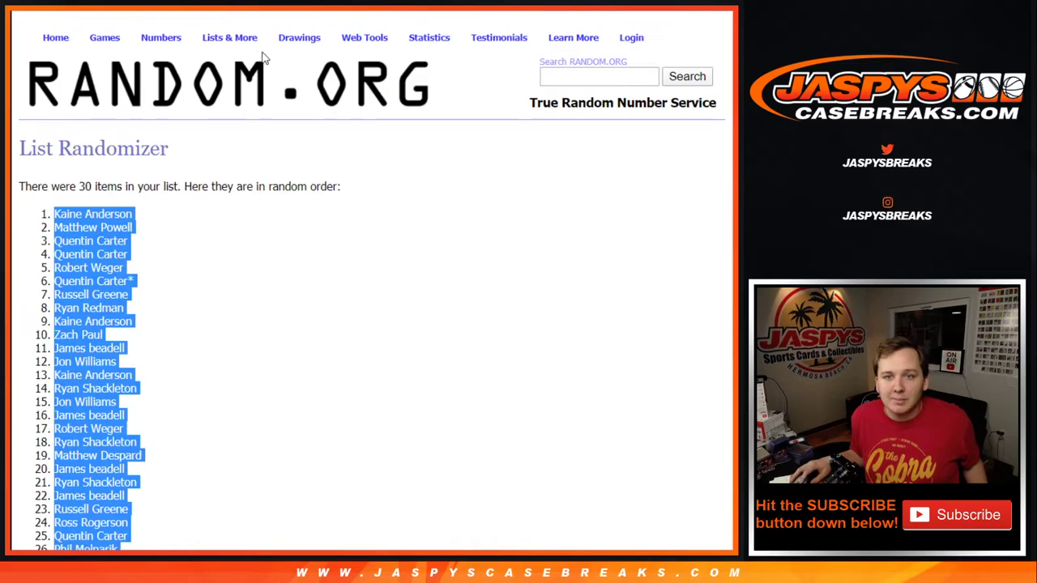
{"action": "key", "text": "ctrl+Tab"}
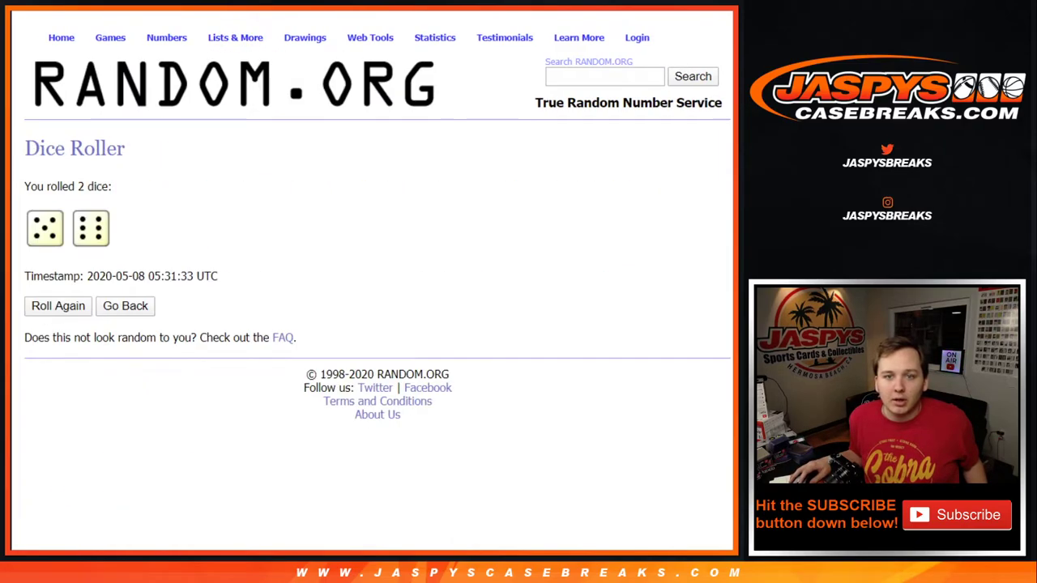
{"action": "left_click", "coordinate": [118, 312]}
{"action": "left_click", "coordinate": [68, 270]}
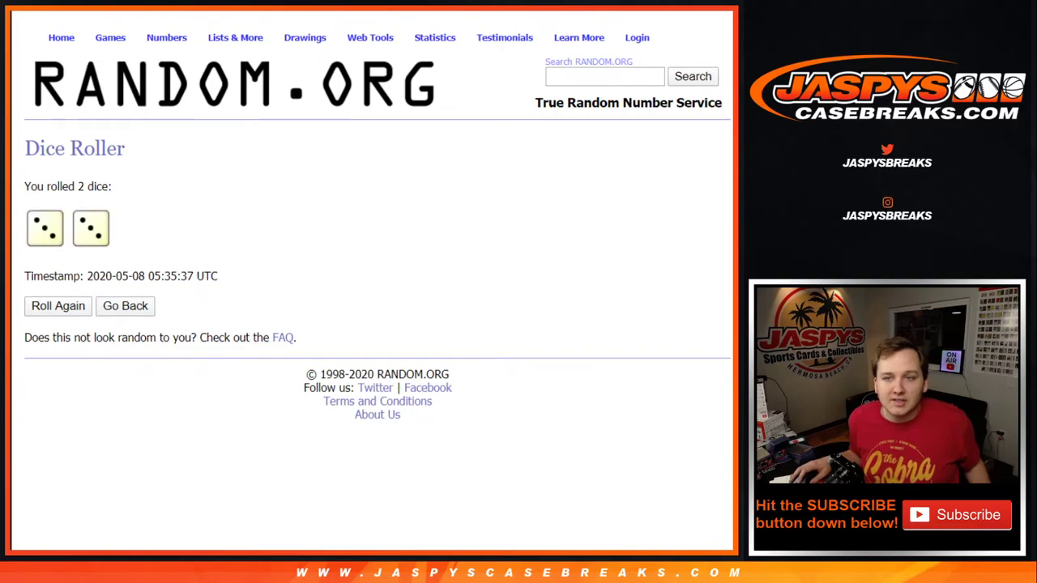
- Paste the 30 customer names into the RANDOM.ORG List Randomizer and randomize the list once
{"action": "key", "text": "ctrl+Tab"}
{"action": "left_click", "coordinate": [166, 429]}
{"action": "key", "text": "ctrl+v"}
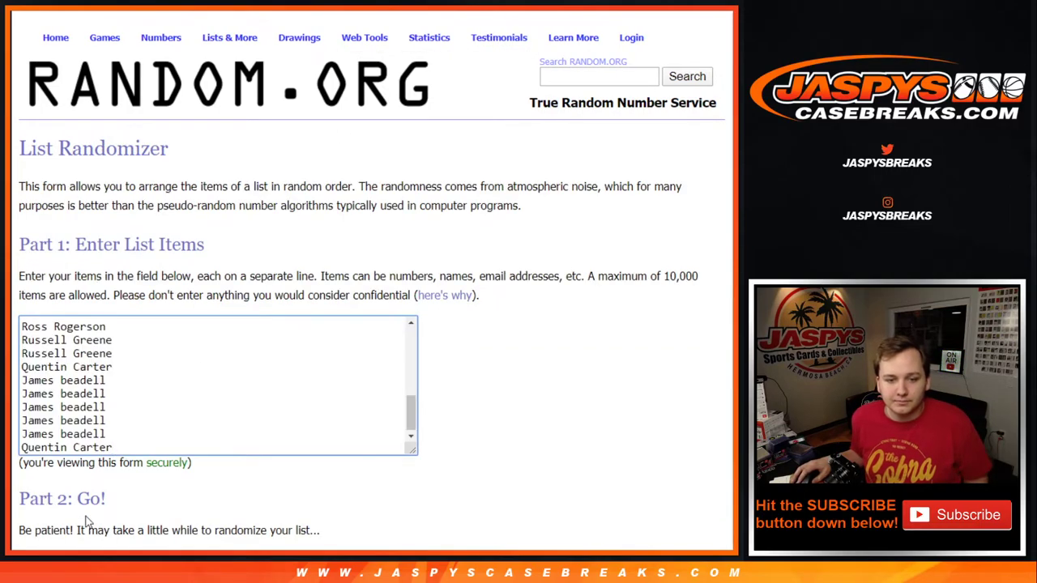
{"action": "scroll", "coordinate": [83, 503], "scroll_direction": "down", "scroll_amount": 1}
{"action": "left_click", "coordinate": [87, 451]}
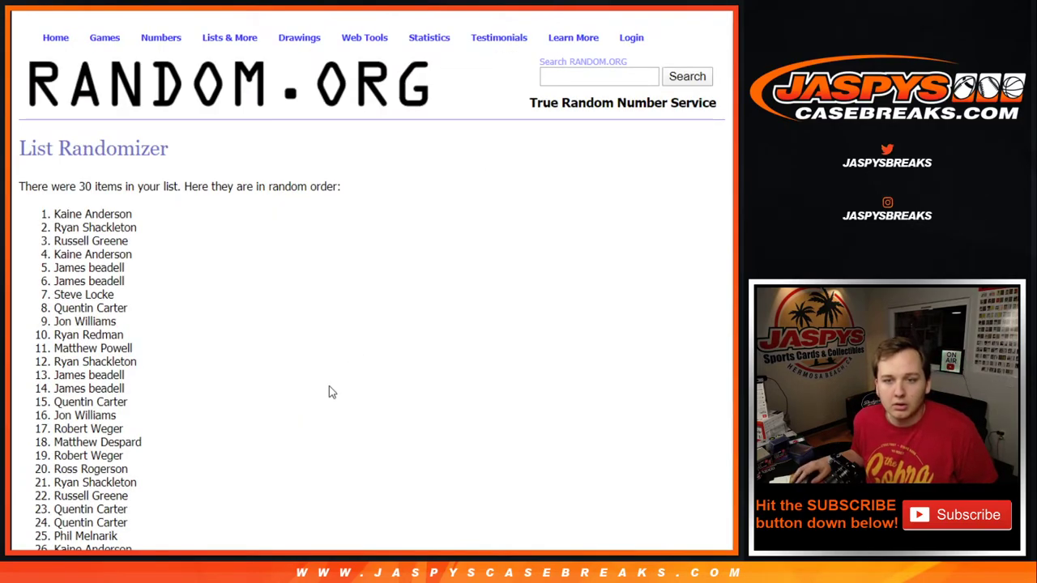
- Randomize the customer name list five more times, for a total of 6 randomizations
{"action": "scroll", "coordinate": [56, 469], "scroll_direction": "down", "scroll_amount": 3}
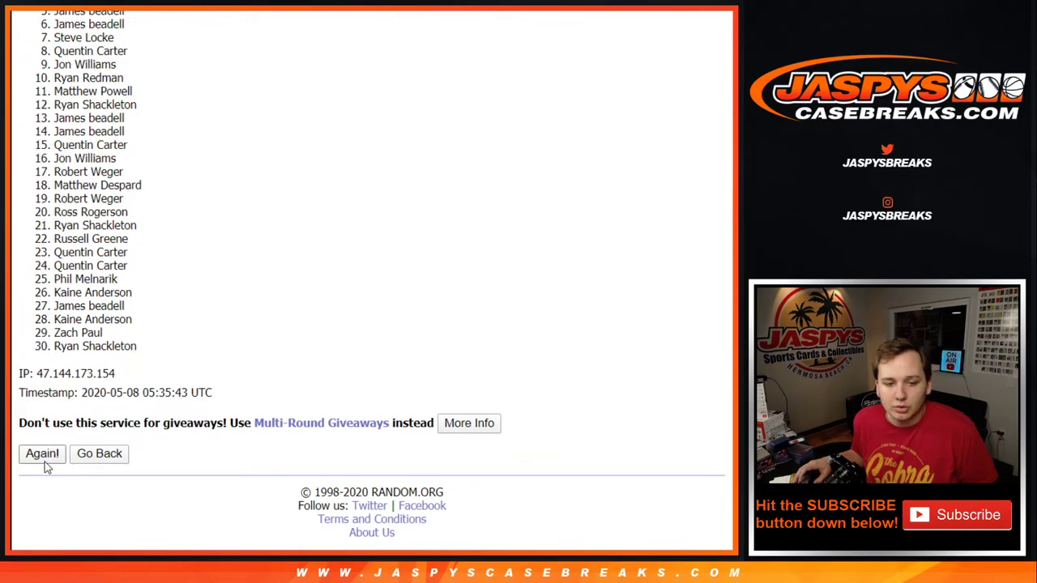
{"action": "left_click", "coordinate": [44, 458]}
{"action": "scroll", "coordinate": [114, 401], "scroll_direction": "down", "scroll_amount": 5}
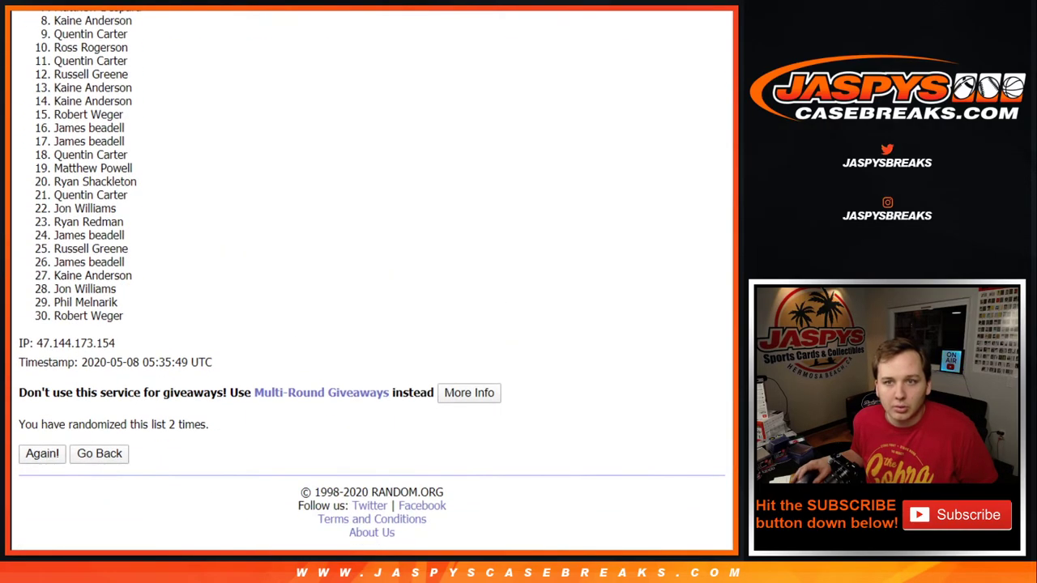
{"action": "left_click", "coordinate": [44, 456]}
{"action": "scroll", "coordinate": [127, 502], "scroll_direction": "down", "scroll_amount": 5}
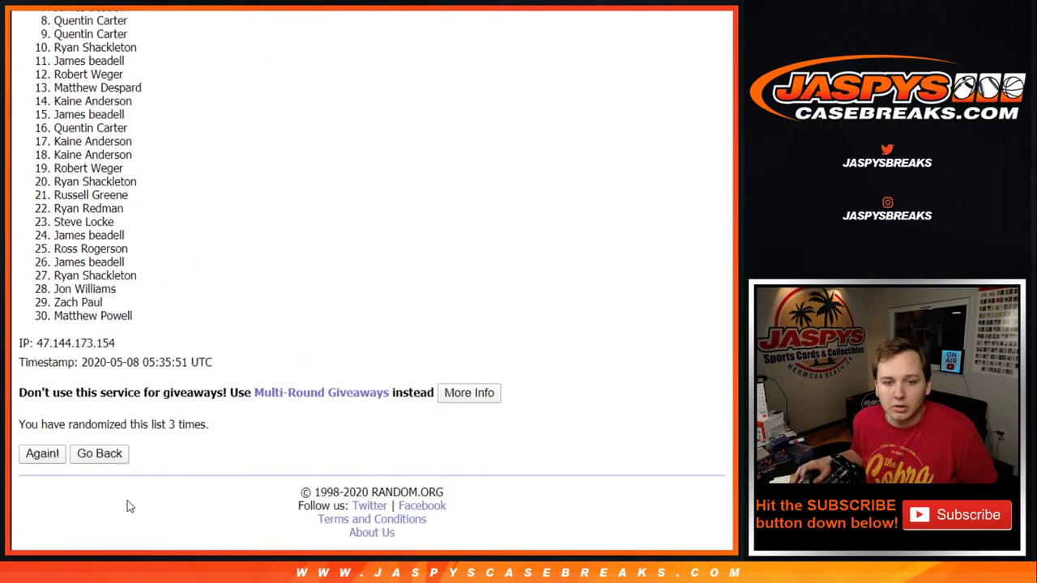
{"action": "left_click", "coordinate": [46, 459]}
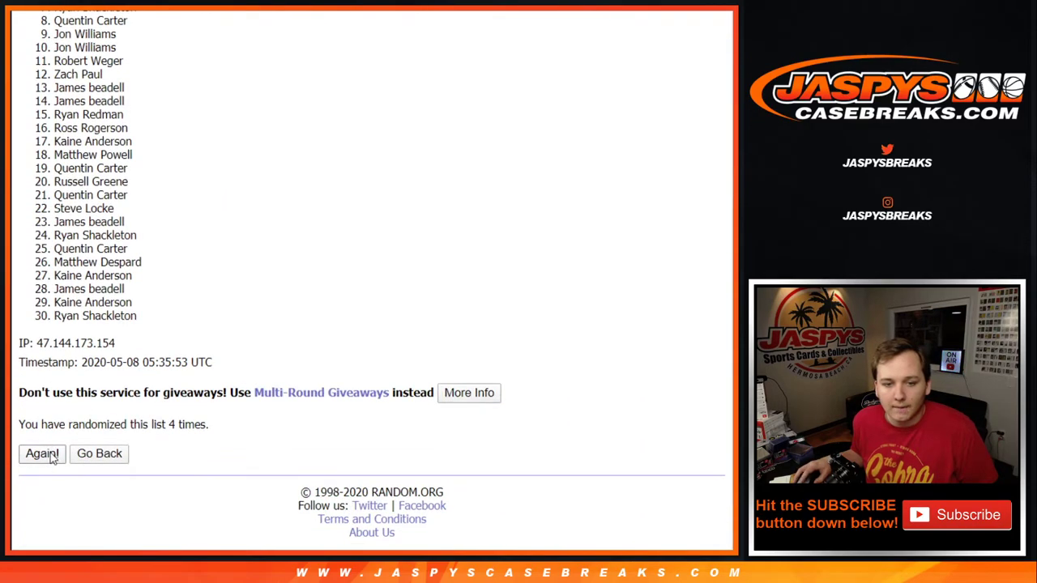
{"action": "left_click", "coordinate": [52, 458]}
{"action": "scroll", "coordinate": [52, 459], "scroll_direction": "down", "scroll_amount": 5}
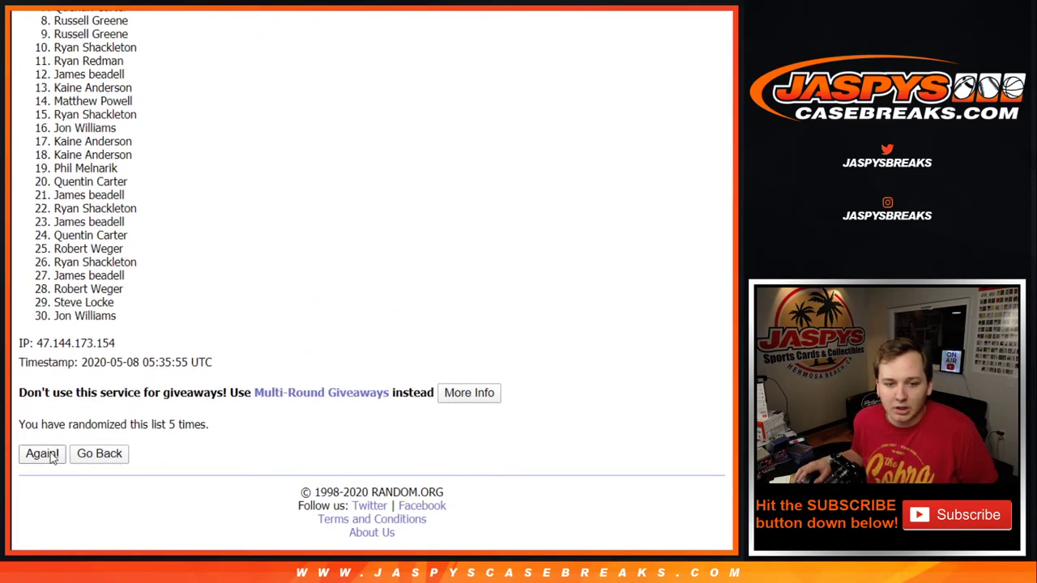
{"action": "left_click", "coordinate": [43, 455]}
{"action": "scroll", "coordinate": [71, 439], "scroll_direction": "down", "scroll_amount": 5}
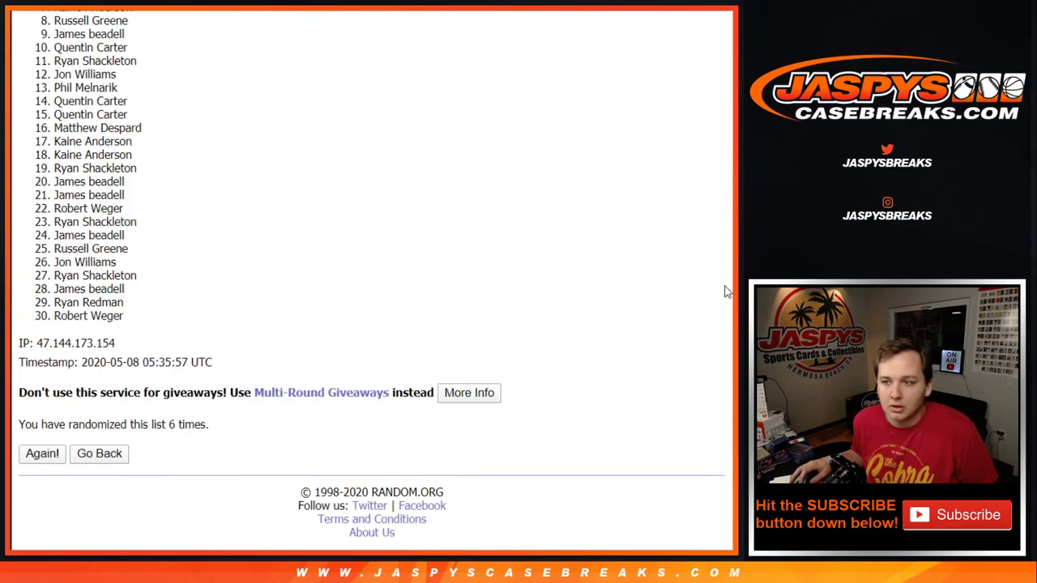
- Highlight the first two customer names at the start of the randomized list
{"action": "scroll", "coordinate": [371, 279], "scroll_direction": "up", "scroll_amount": 2}
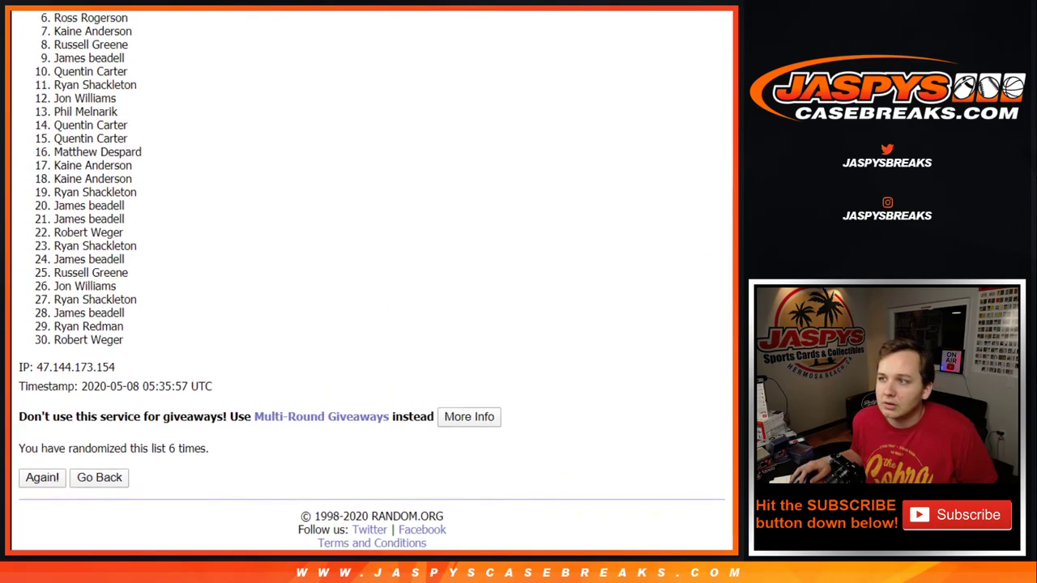
{"action": "scroll", "coordinate": [727, 267], "scroll_direction": "up", "scroll_amount": 1}
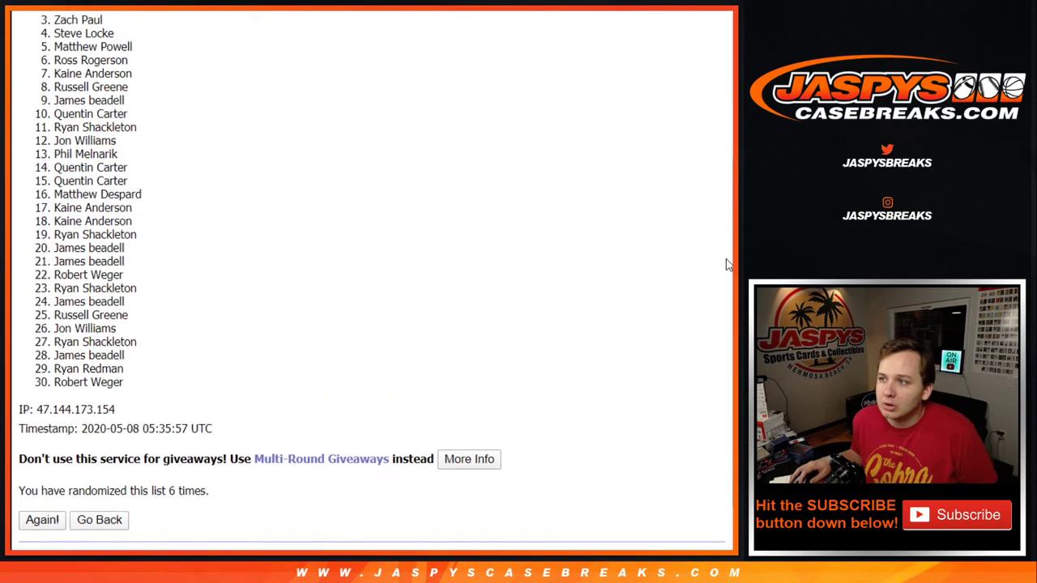
{"action": "scroll", "coordinate": [727, 258], "scroll_direction": "up", "scroll_amount": 1}
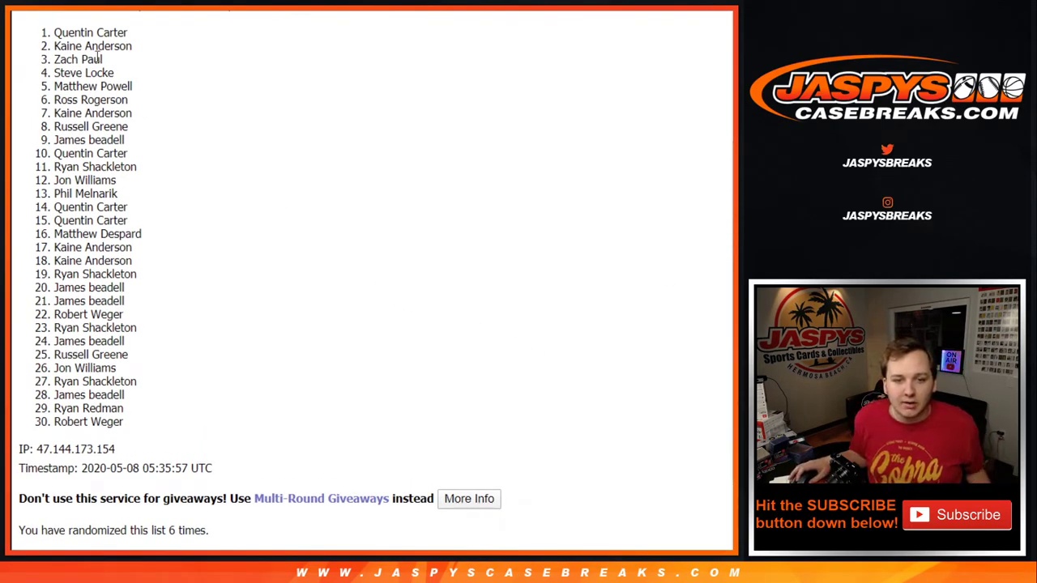
{"action": "left_click_drag", "start_coordinate": [38, 34], "coordinate": [184, 210]}
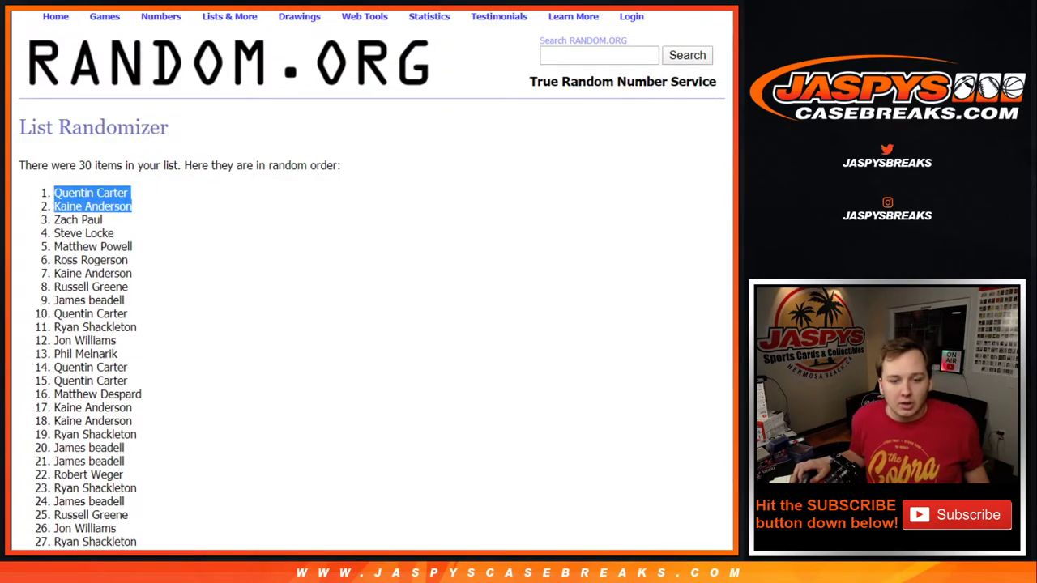
{"action": "key", "text": "alt+Tab"}
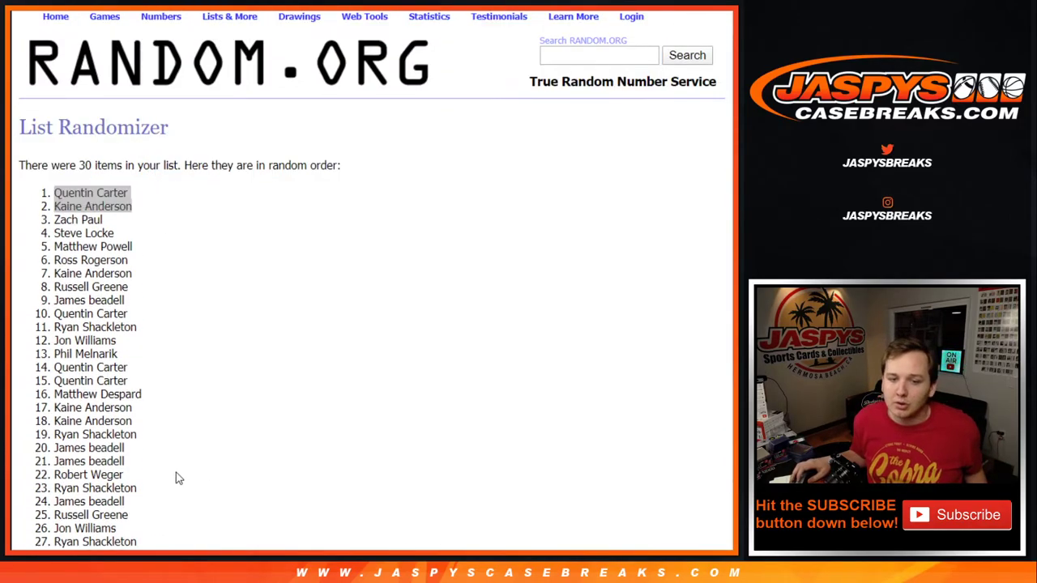